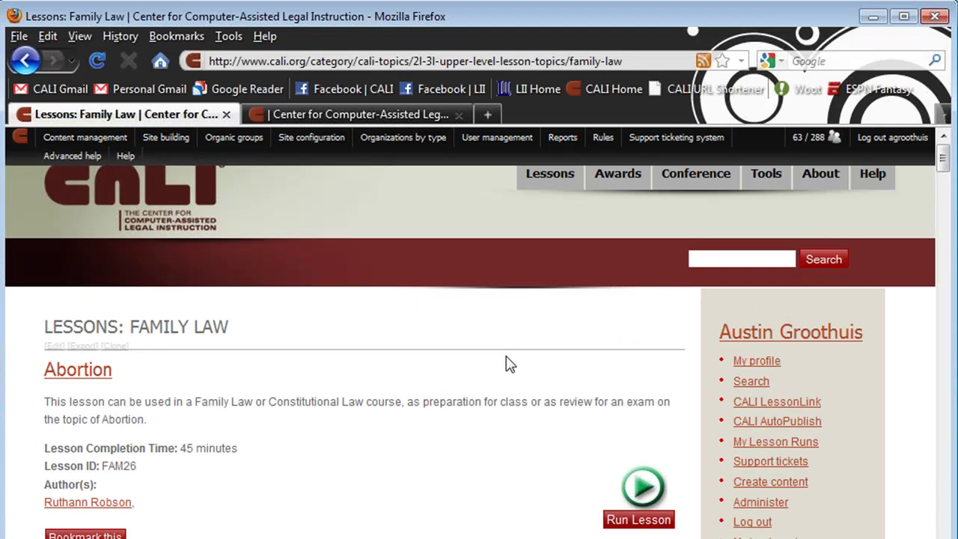
Step: Read the CALI LessonLink description page, then go to the Create a LessonLink form
{"action": "left_click", "coordinate": [801, 401]}
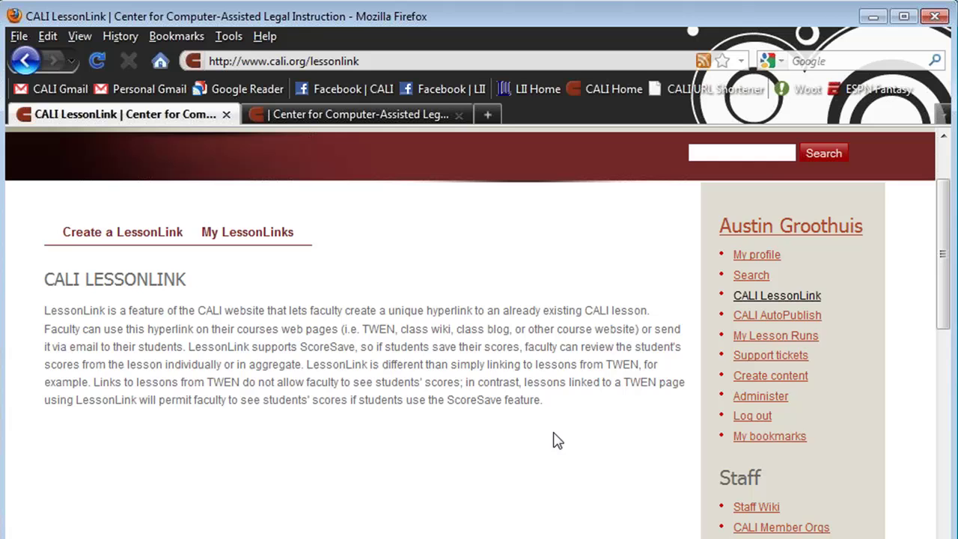
{"action": "left_click_drag", "start_coordinate": [174, 311], "coordinate": [513, 389]}
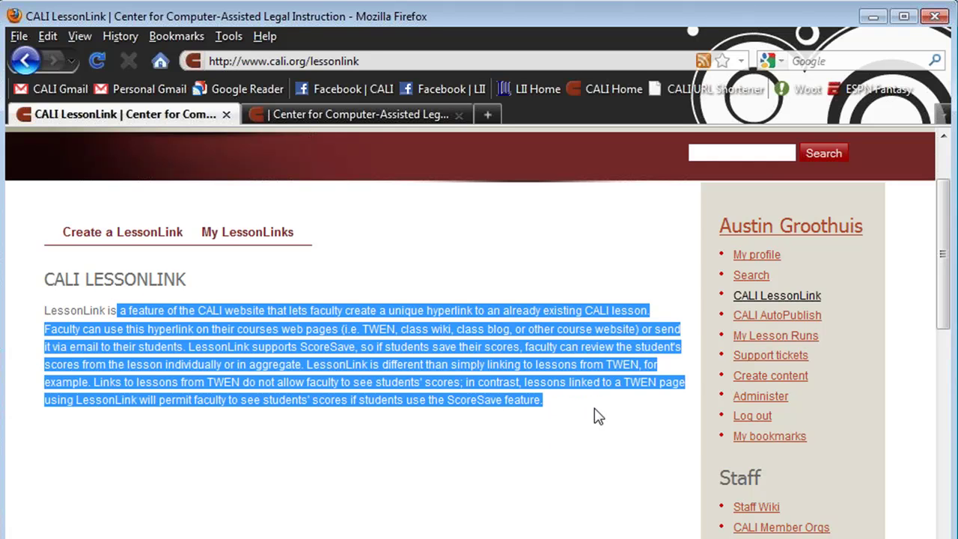
{"action": "left_click", "coordinate": [594, 412]}
{"action": "left_click", "coordinate": [131, 241]}
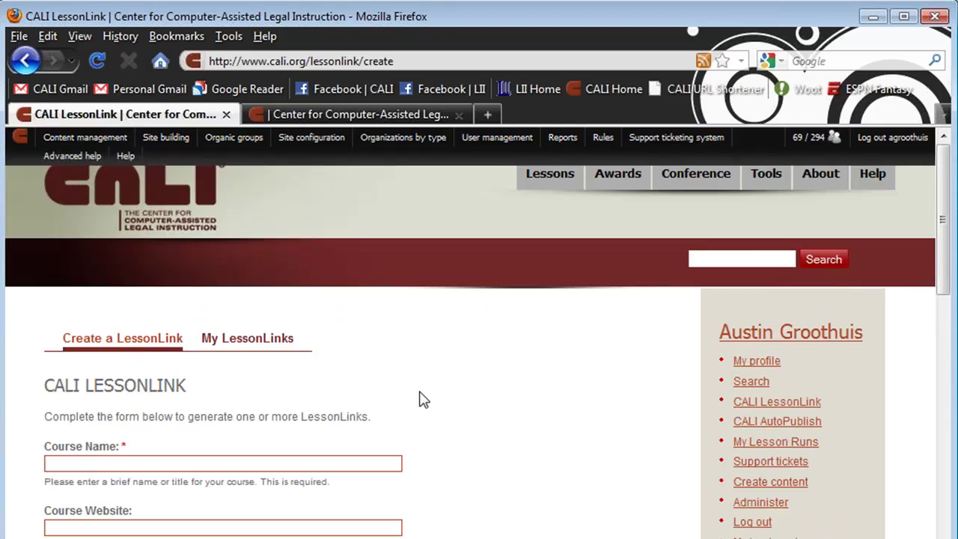
Step: Enter Torts as the course name, keep Fall 2010 as semester, and leave the topic unchosen
{"action": "left_click", "coordinate": [224, 357]}
{"action": "type", "text": "Torts"}
{"action": "key", "text": "Tab"}
{"action": "scroll", "coordinate": [223, 350], "scroll_direction": "down", "scroll_amount": 3}
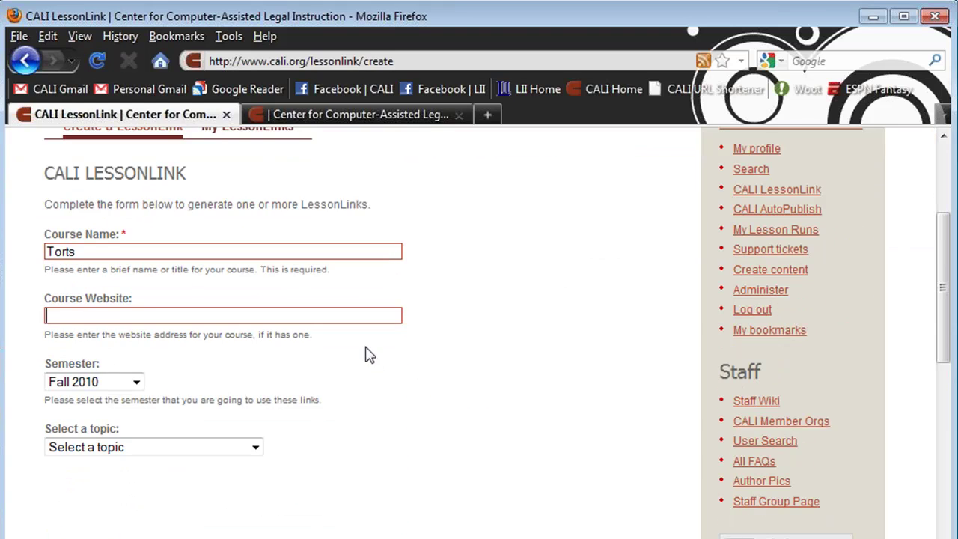
{"action": "left_click", "coordinate": [108, 383]}
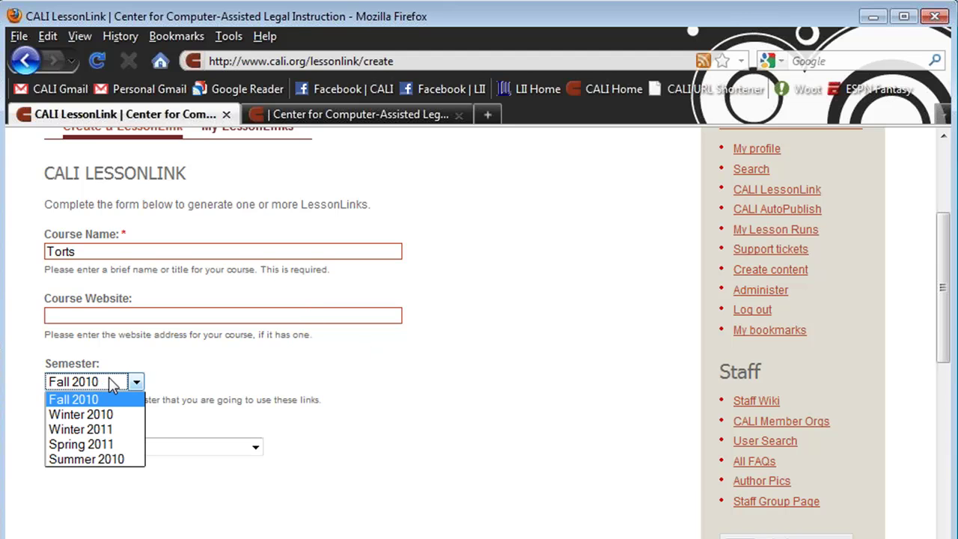
{"action": "left_click", "coordinate": [111, 383]}
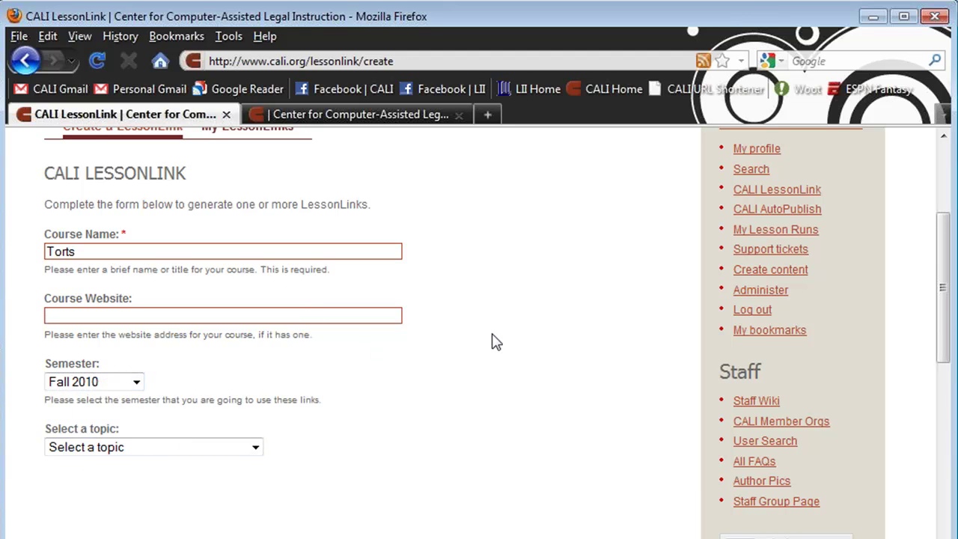
{"action": "scroll", "coordinate": [494, 340], "scroll_direction": "down", "scroll_amount": 5}
{"action": "scroll", "coordinate": [495, 340], "scroll_direction": "up", "scroll_amount": 5}
{"action": "left_click", "coordinate": [221, 447]}
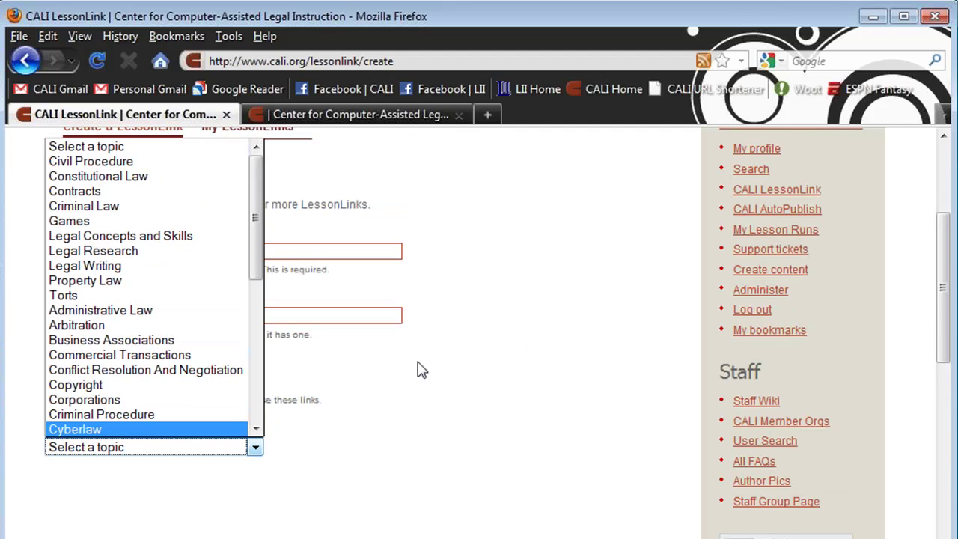
{"action": "left_click", "coordinate": [567, 474]}
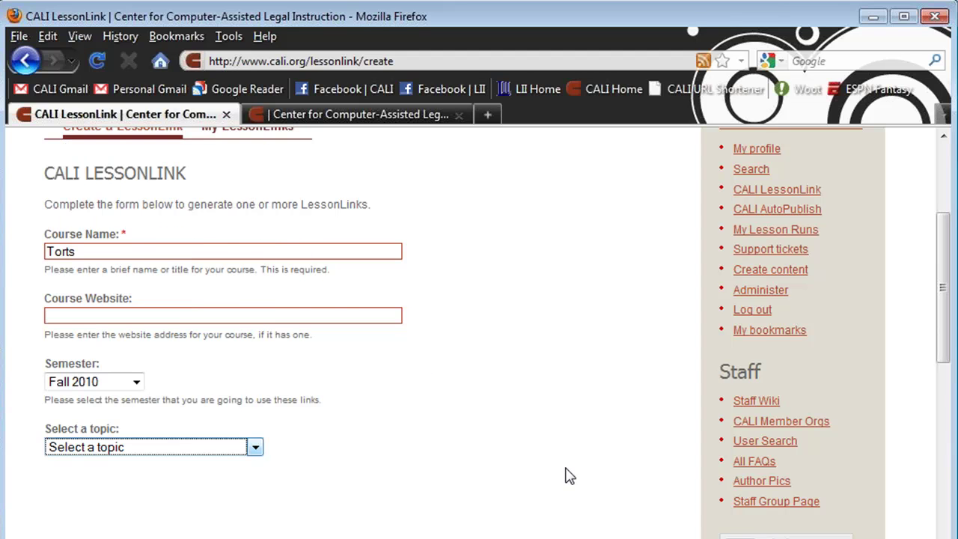
Step: Tick Constitutional Issues in the Right of Privacy, Consent as a Defense, Contributory Negligence and Conversion
{"action": "scroll", "coordinate": [451, 466], "scroll_direction": "up", "scroll_amount": 3}
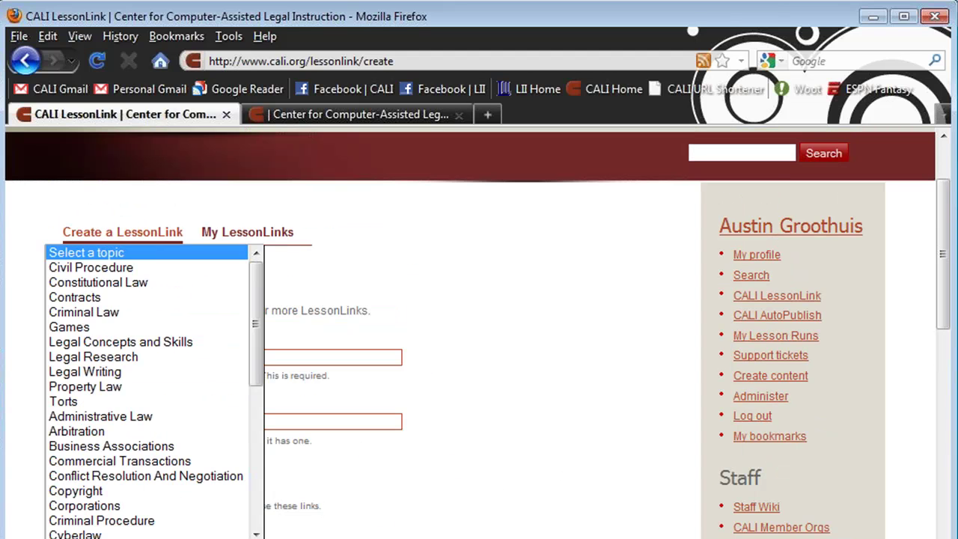
{"action": "scroll", "coordinate": [629, 387], "scroll_direction": "down", "scroll_amount": 9}
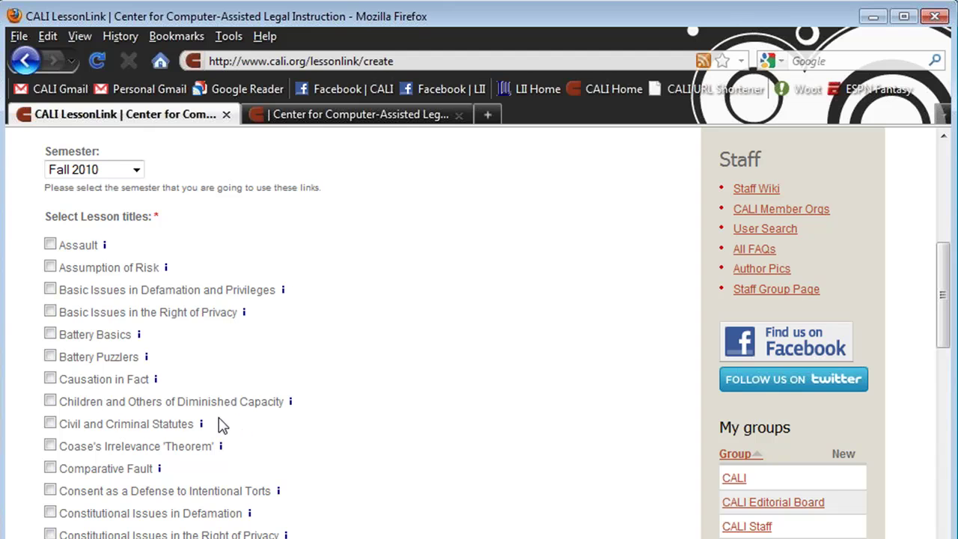
{"action": "scroll", "coordinate": [125, 402], "scroll_direction": "down", "scroll_amount": 3}
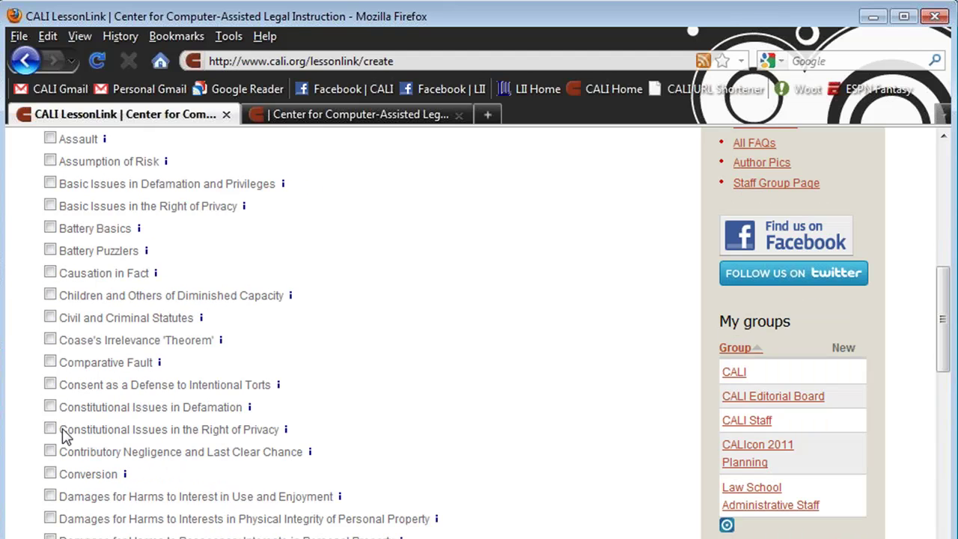
{"action": "left_click", "coordinate": [51, 433]}
{"action": "left_click", "coordinate": [50, 384]}
{"action": "left_click", "coordinate": [50, 451]}
{"action": "left_click", "coordinate": [51, 474]}
{"action": "scroll", "coordinate": [382, 428], "scroll_direction": "down", "scroll_amount": 20}
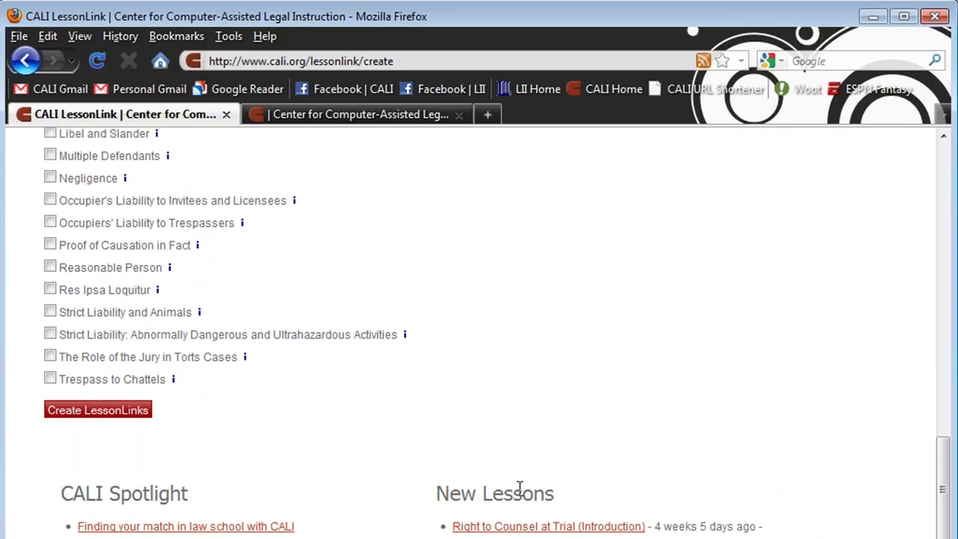
Step: Generate LessonLinks for the four checked lessons and copy the first lesson's URL
{"action": "left_click", "coordinate": [113, 421]}
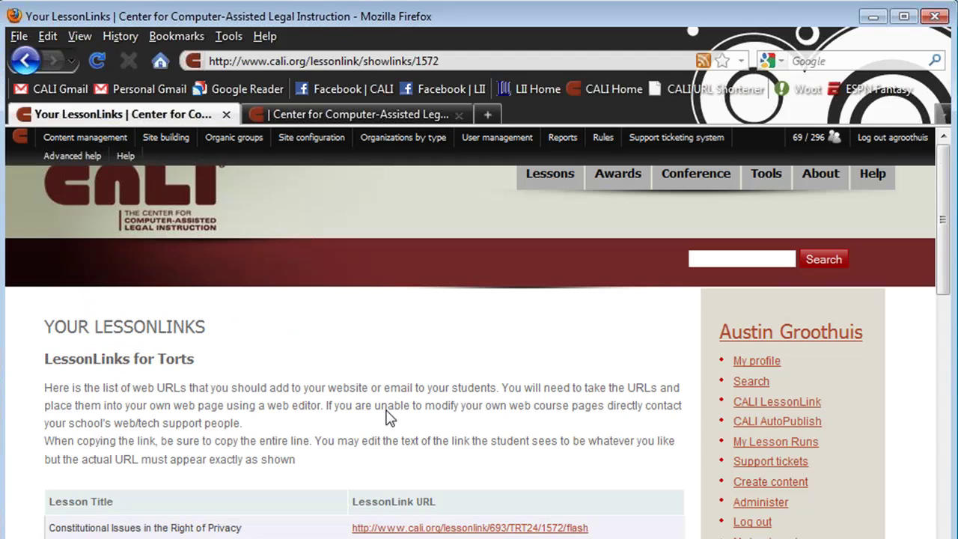
{"action": "scroll", "coordinate": [271, 359], "scroll_direction": "down", "scroll_amount": 3}
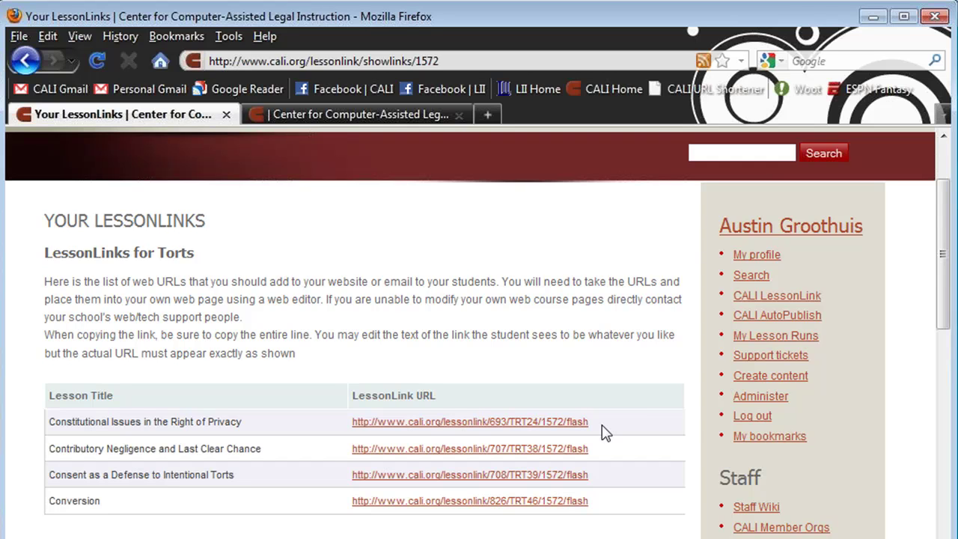
{"action": "left_click_drag", "start_coordinate": [604, 428], "coordinate": [364, 432]}
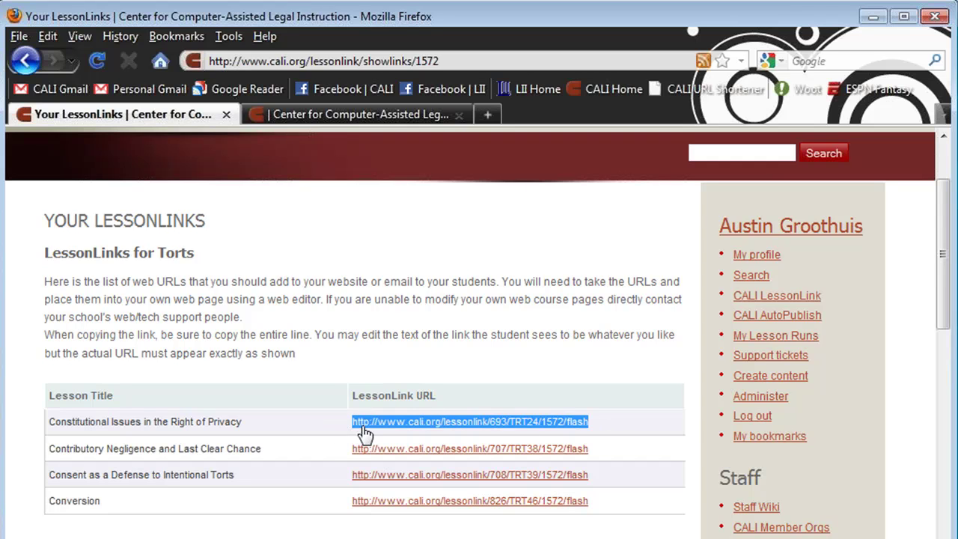
{"action": "right_click", "coordinate": [401, 425]}
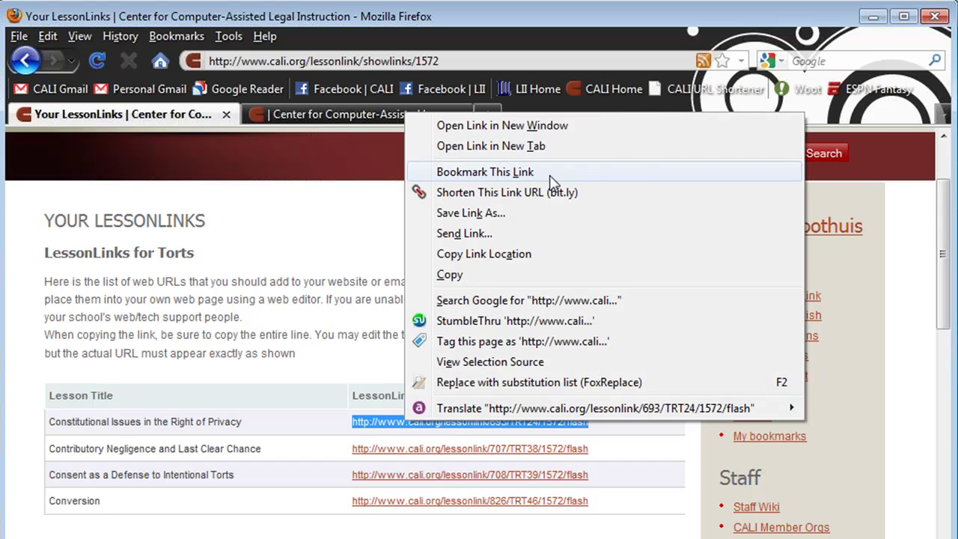
{"action": "left_click", "coordinate": [562, 258]}
{"action": "left_click_drag", "start_coordinate": [67, 422], "coordinate": [154, 449]}
{"action": "left_click", "coordinate": [122, 423]}
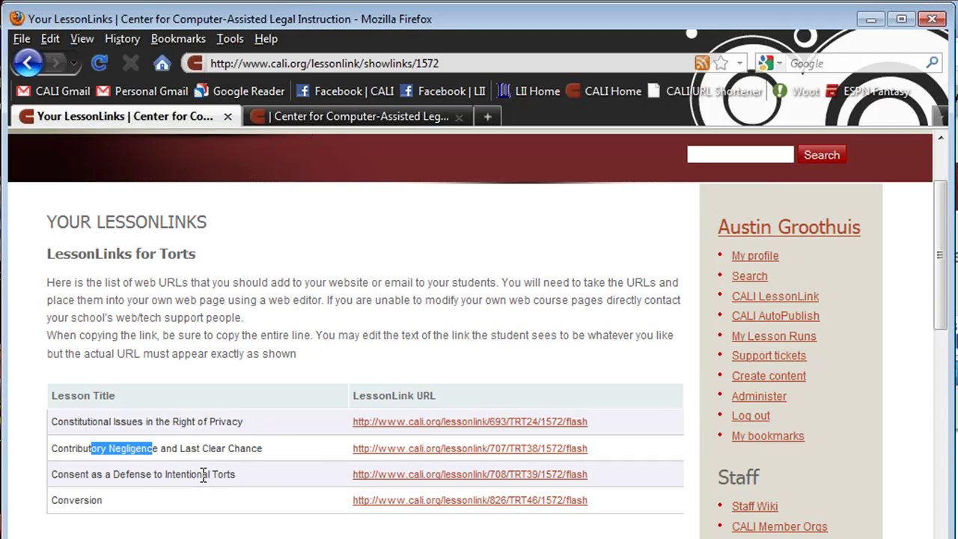
Step: Copy the Constitutional Issues in the Right of Privacy LessonLink URL and load it in a new tab
{"action": "left_click_drag", "start_coordinate": [612, 421], "coordinate": [348, 441]}
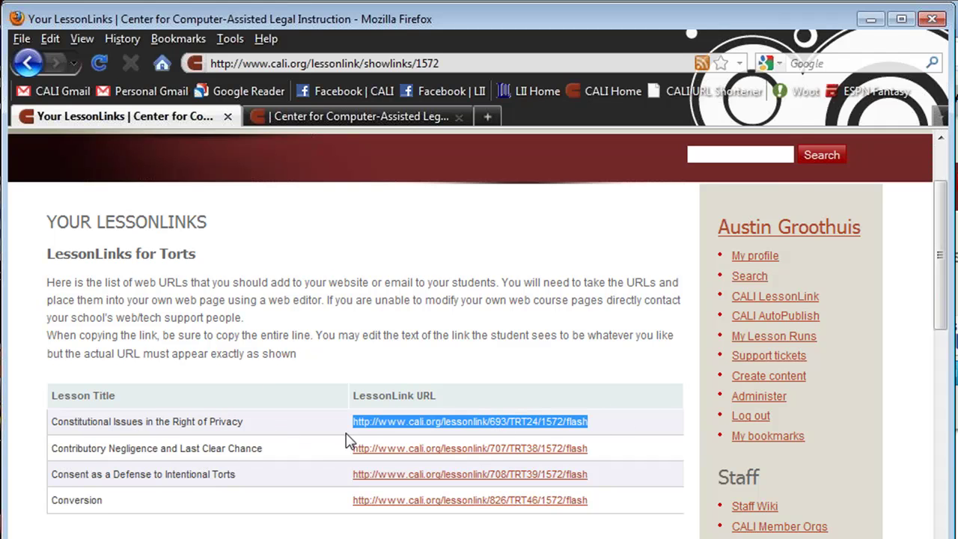
{"action": "right_click", "coordinate": [401, 424]}
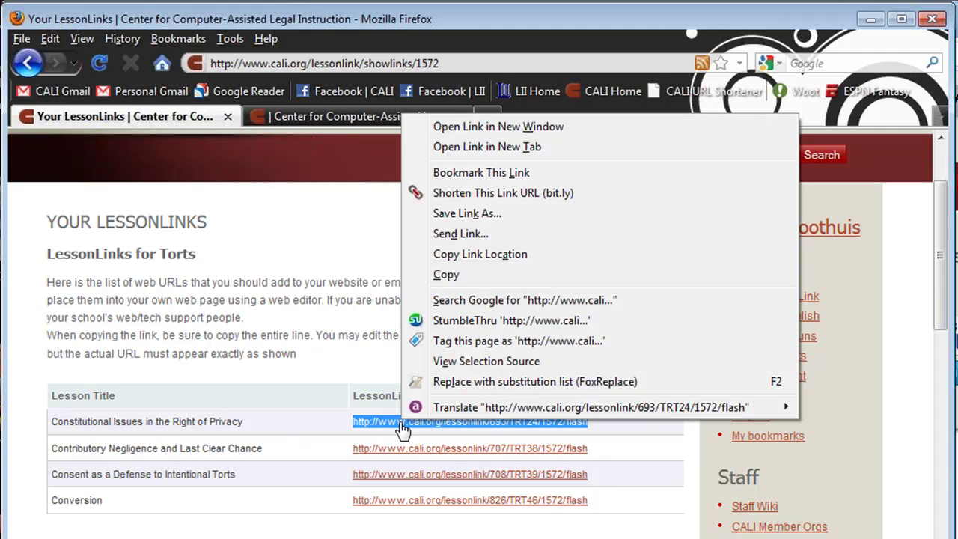
{"action": "left_click", "coordinate": [511, 275]}
{"action": "key", "text": "ctrl+t"}
{"action": "right_click", "coordinate": [493, 63]}
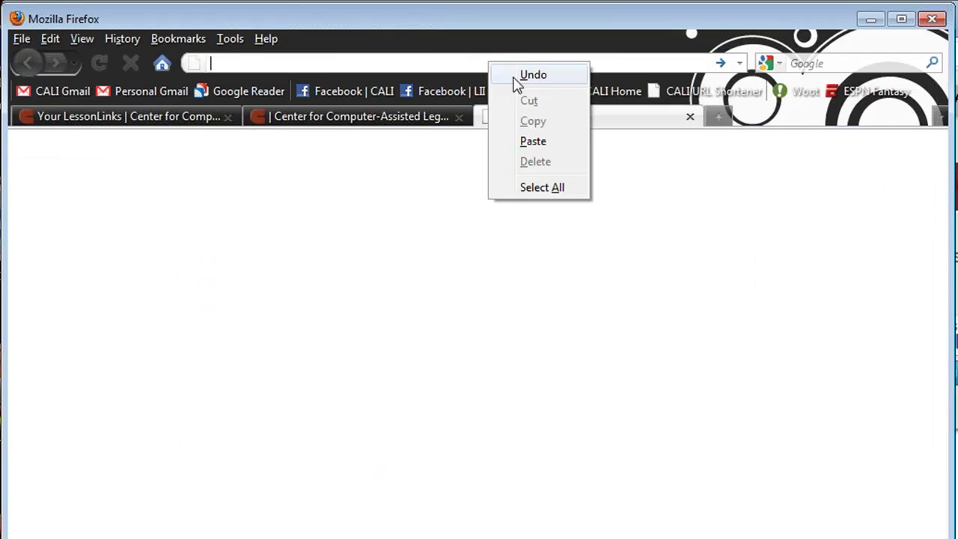
{"action": "left_click", "coordinate": [550, 147]}
{"action": "key", "text": "Return"}
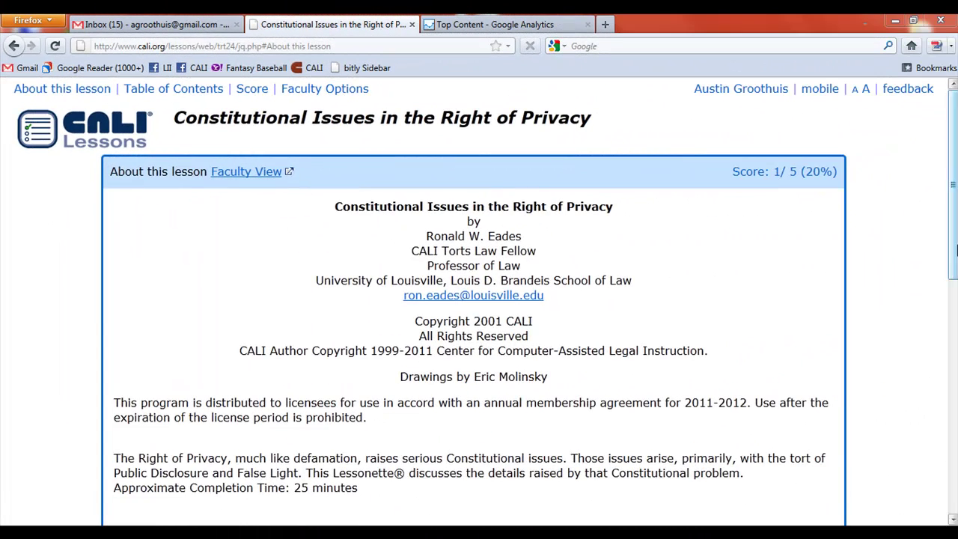
Step: Go through the lesson's Introduction, including the Sullivan decision summary and page
{"action": "left_click_drag", "start_coordinate": [951, 241], "coordinate": [888, 337]}
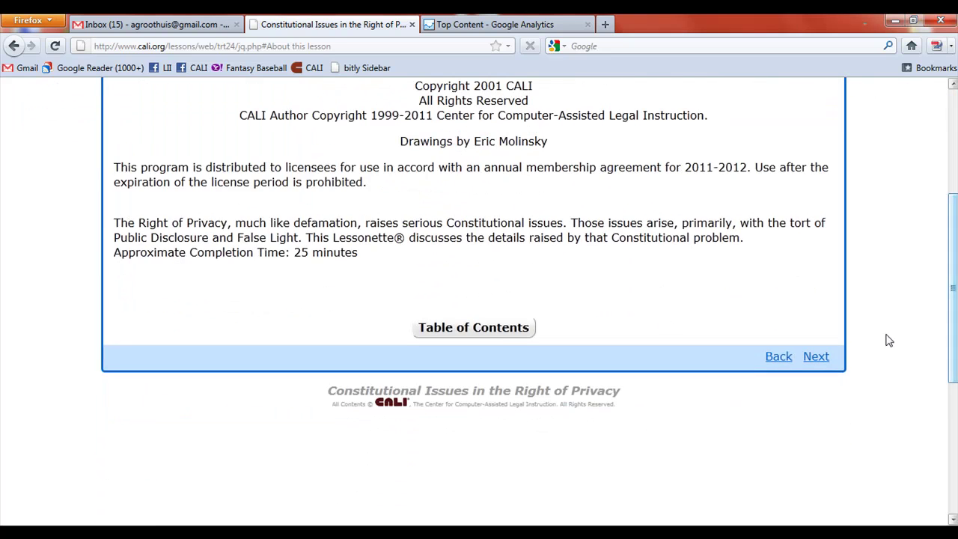
{"action": "left_click", "coordinate": [498, 327]}
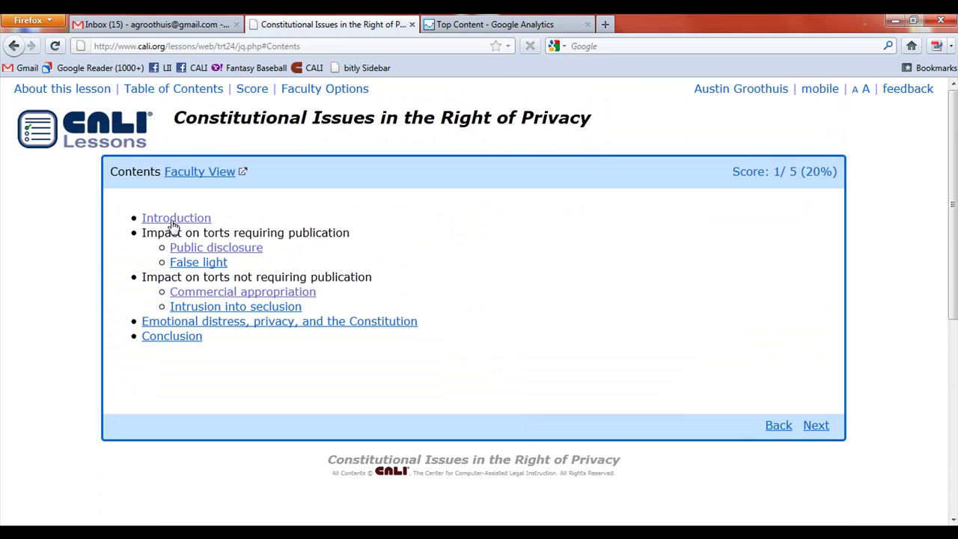
{"action": "left_click", "coordinate": [173, 214]}
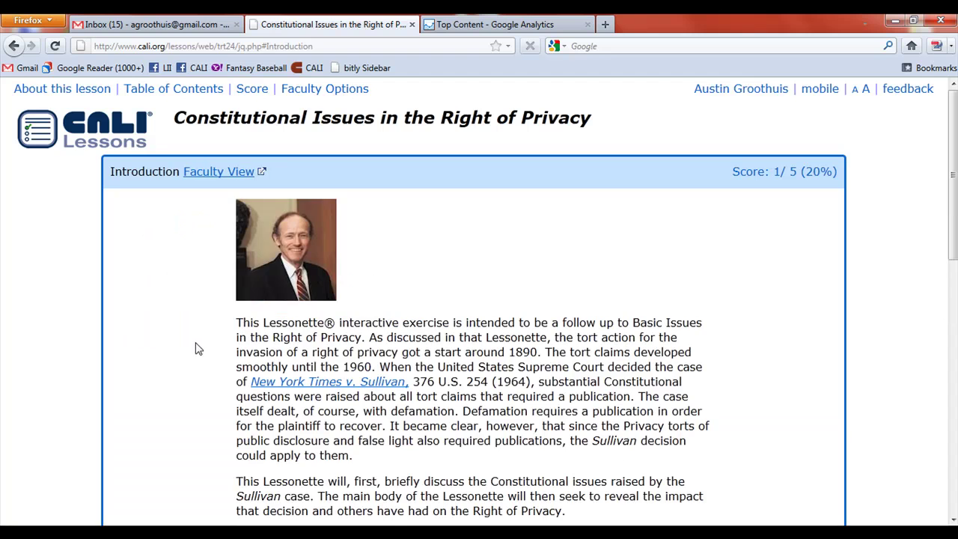
{"action": "left_click", "coordinate": [386, 383]}
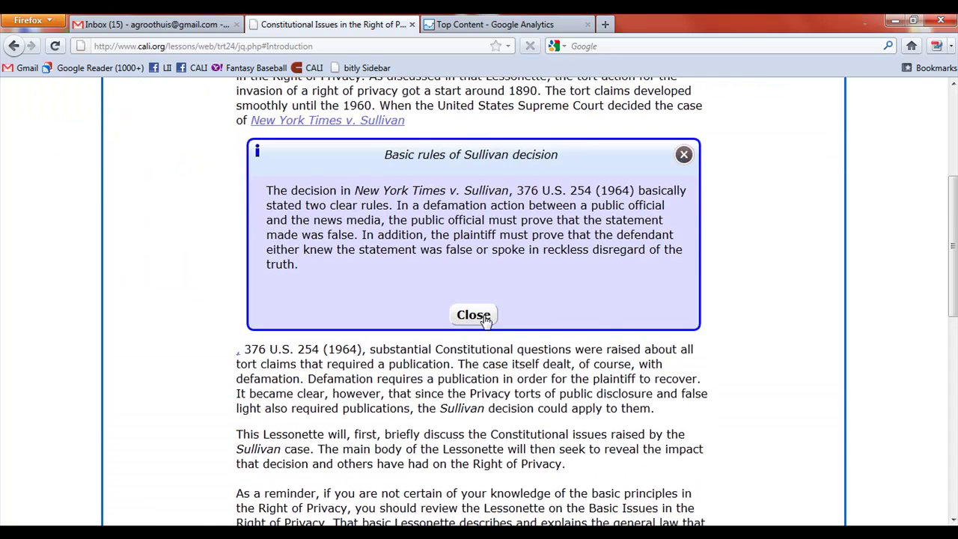
{"action": "left_click", "coordinate": [484, 319]}
{"action": "scroll", "coordinate": [479, 336], "scroll_direction": "down", "scroll_amount": 5}
{"action": "left_click", "coordinate": [469, 262]}
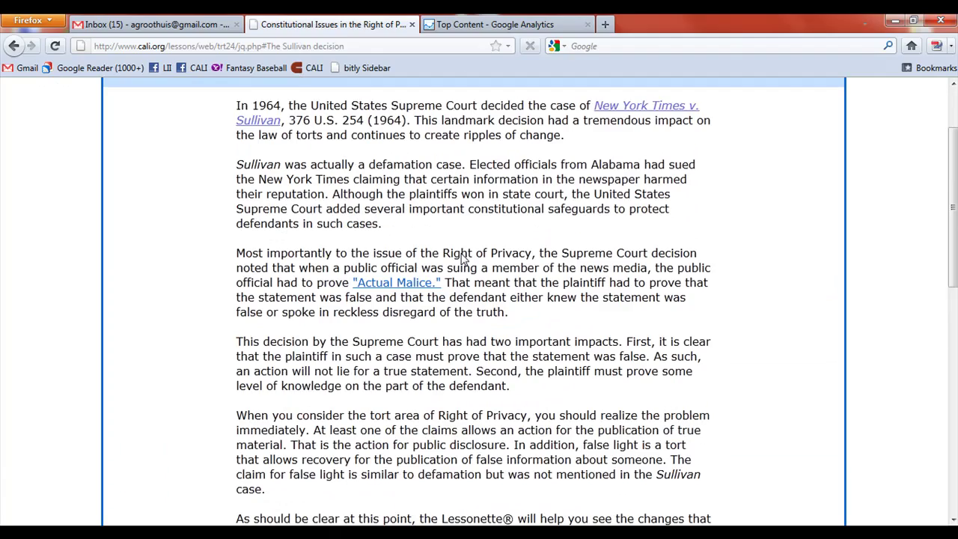
{"action": "scroll", "coordinate": [513, 337], "scroll_direction": "down", "scroll_amount": 5}
{"action": "left_click", "coordinate": [484, 416]}
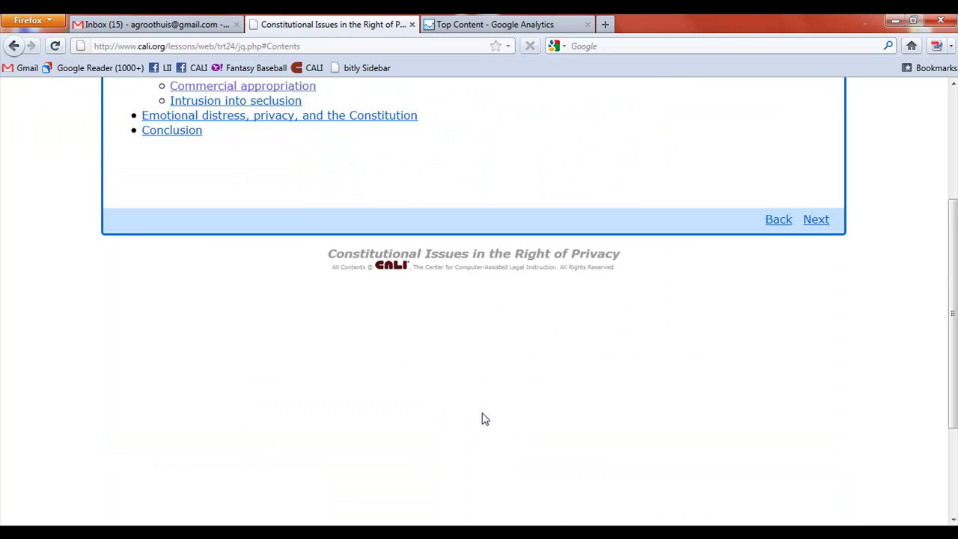
Step: Answer the Disclosure of public information question, trying choice A then D
{"action": "left_click", "coordinate": [206, 248]}
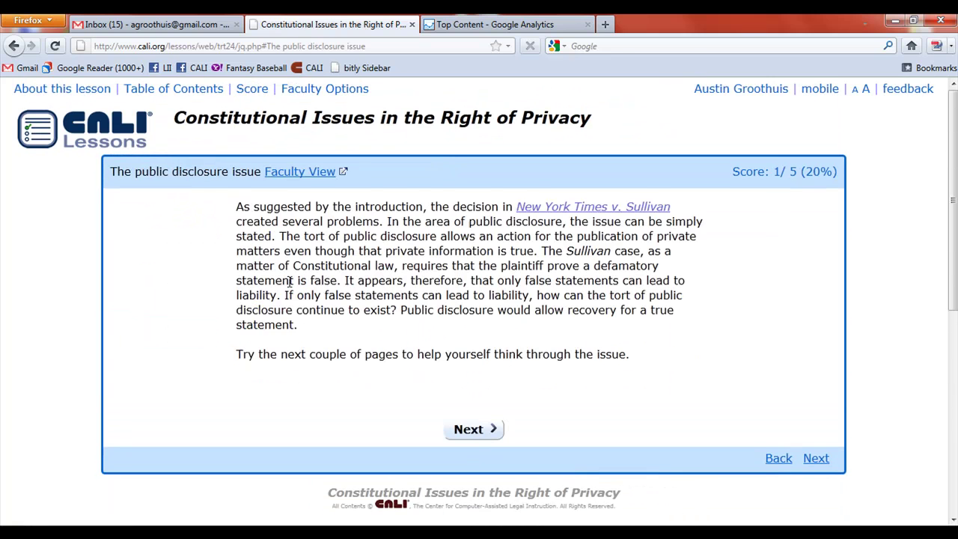
{"action": "left_click", "coordinate": [469, 430]}
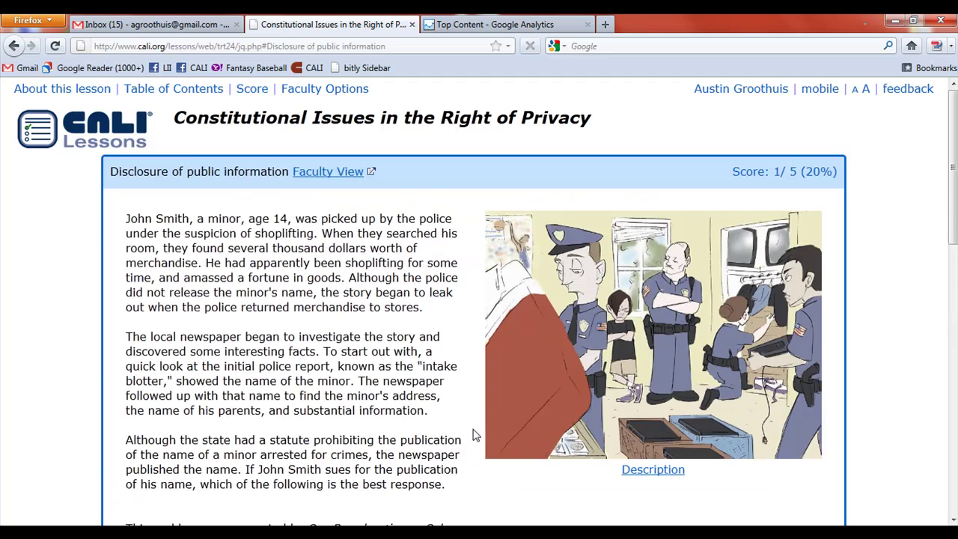
{"action": "scroll", "coordinate": [474, 434], "scroll_direction": "down", "scroll_amount": 5}
{"action": "scroll", "coordinate": [473, 434], "scroll_direction": "down", "scroll_amount": 2}
{"action": "left_click", "coordinate": [147, 361]}
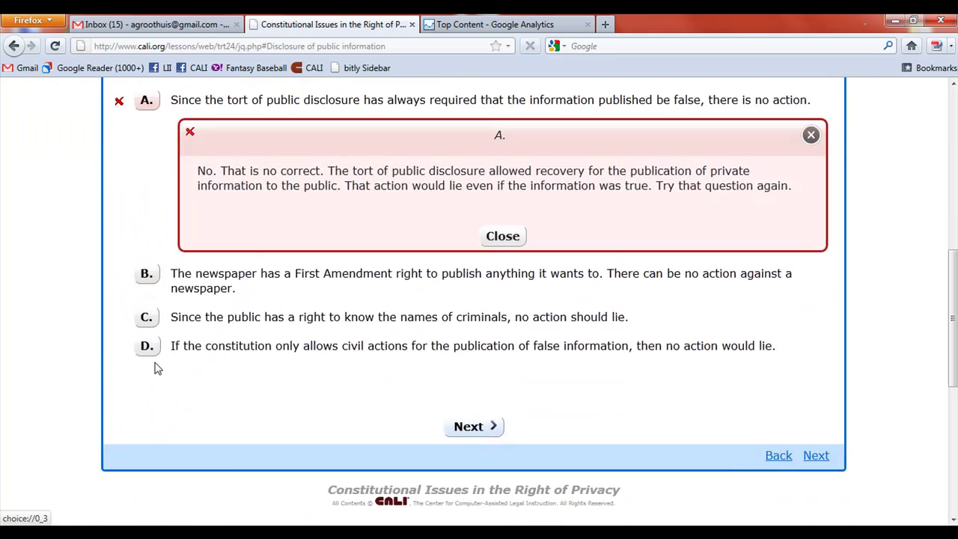
{"action": "left_click", "coordinate": [146, 343]}
{"action": "scroll", "coordinate": [225, 329], "scroll_direction": "up", "scroll_amount": 2}
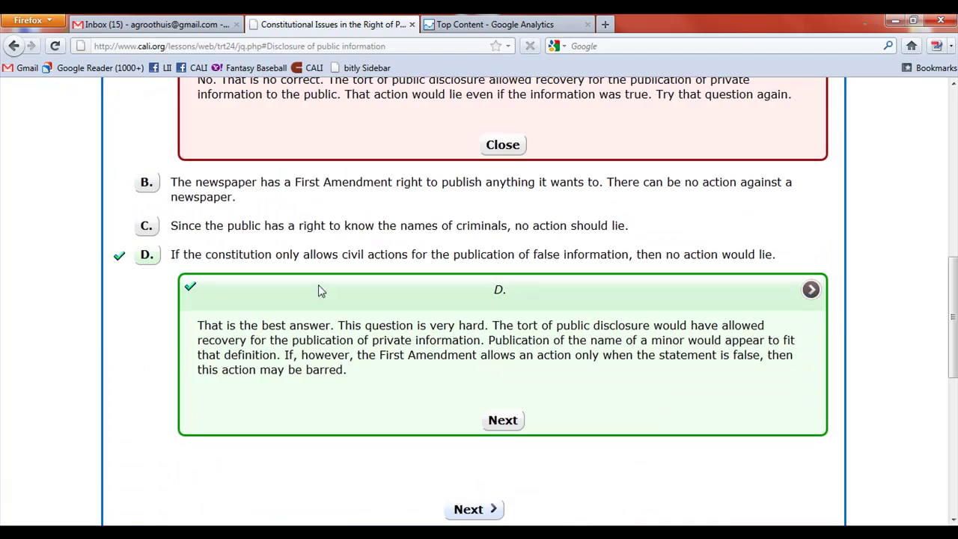
{"action": "left_click", "coordinate": [503, 420]}
Step: Tick the newspaper naming a crime victim, grade it, then give up to see the answers
{"action": "scroll", "coordinate": [603, 369], "scroll_direction": "down", "scroll_amount": 5}
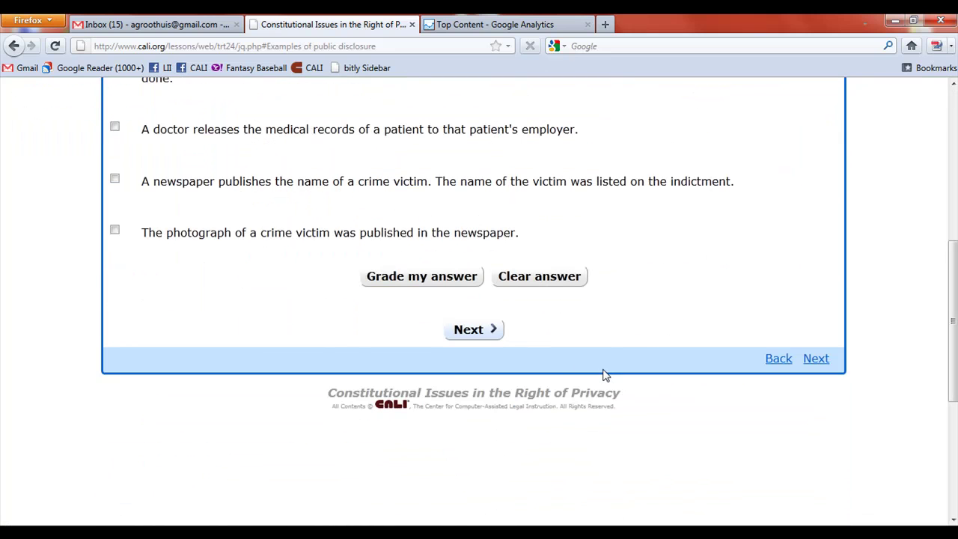
{"action": "left_click", "coordinate": [114, 179]}
{"action": "left_click", "coordinate": [421, 276]}
{"action": "scroll", "coordinate": [276, 332], "scroll_direction": "down", "scroll_amount": 10}
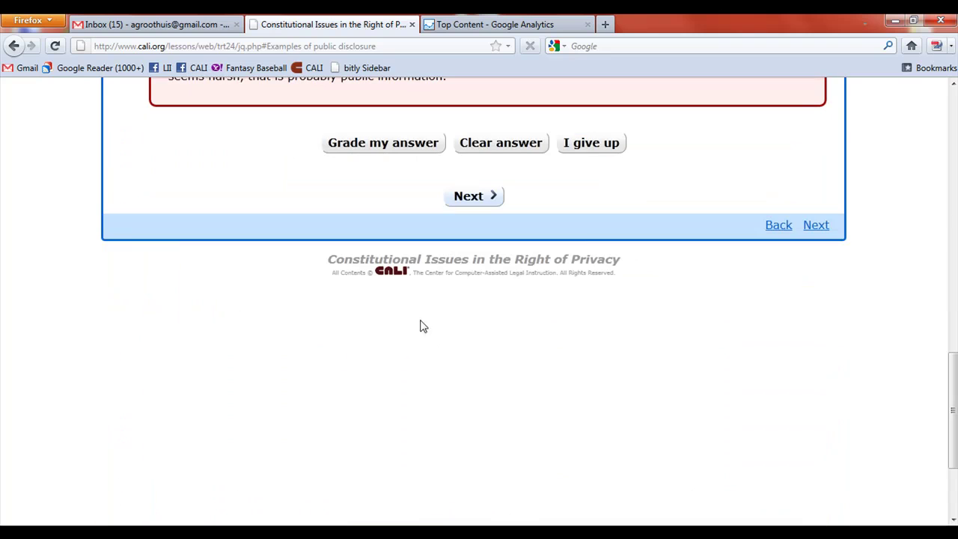
{"action": "left_click", "coordinate": [591, 142]}
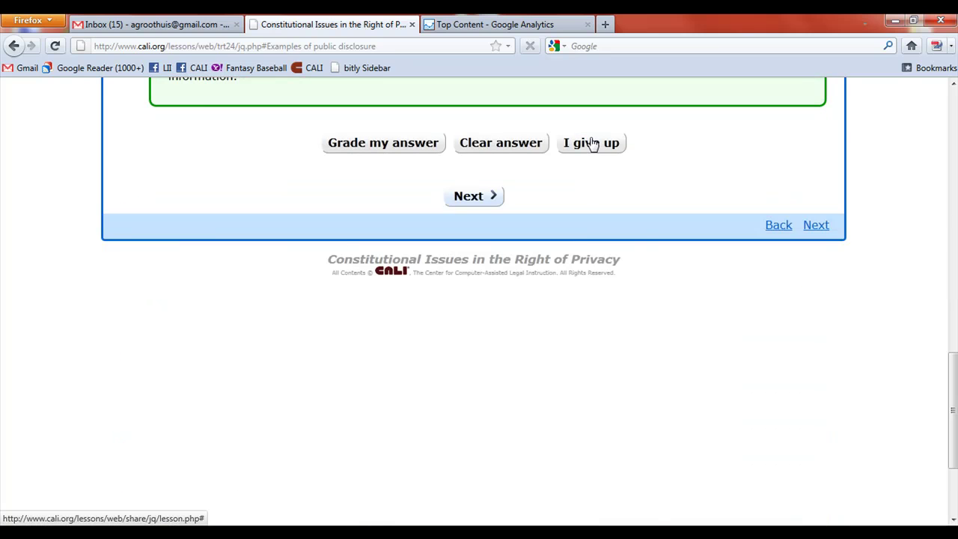
{"action": "left_click", "coordinate": [815, 225]}
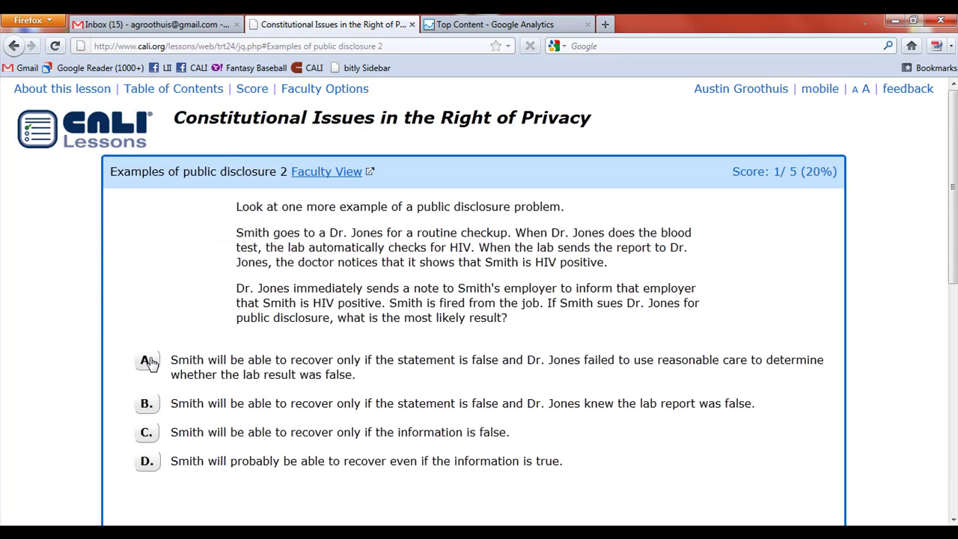
Step: Answer the Smith question with B then C, and continue to the lesson's Contents
{"action": "left_click", "coordinate": [149, 404]}
{"action": "left_click", "coordinate": [148, 354]}
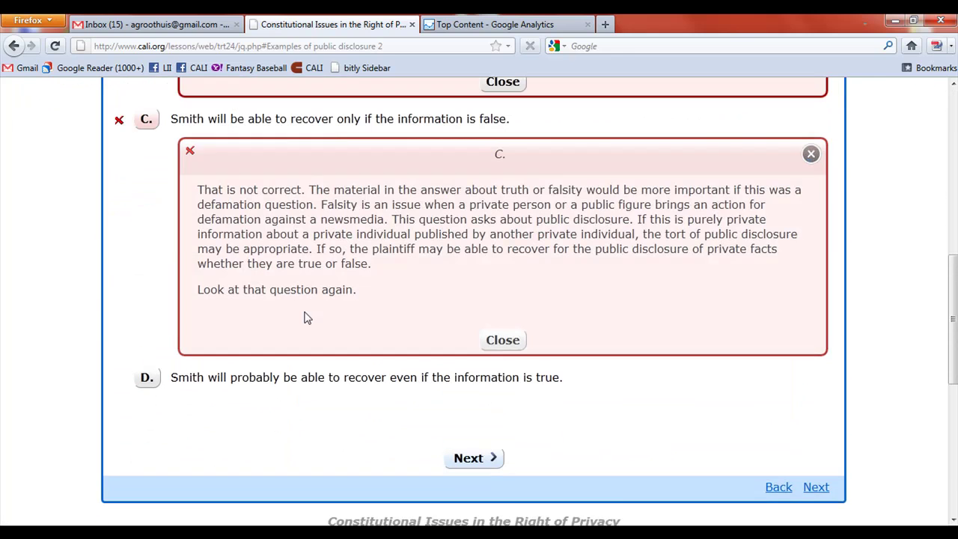
{"action": "left_click", "coordinate": [506, 316]}
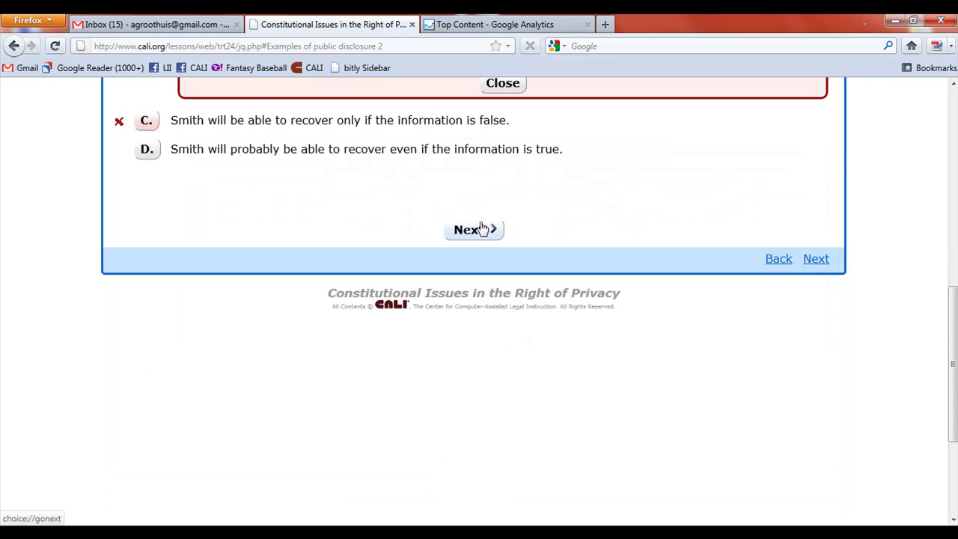
{"action": "left_click", "coordinate": [482, 229]}
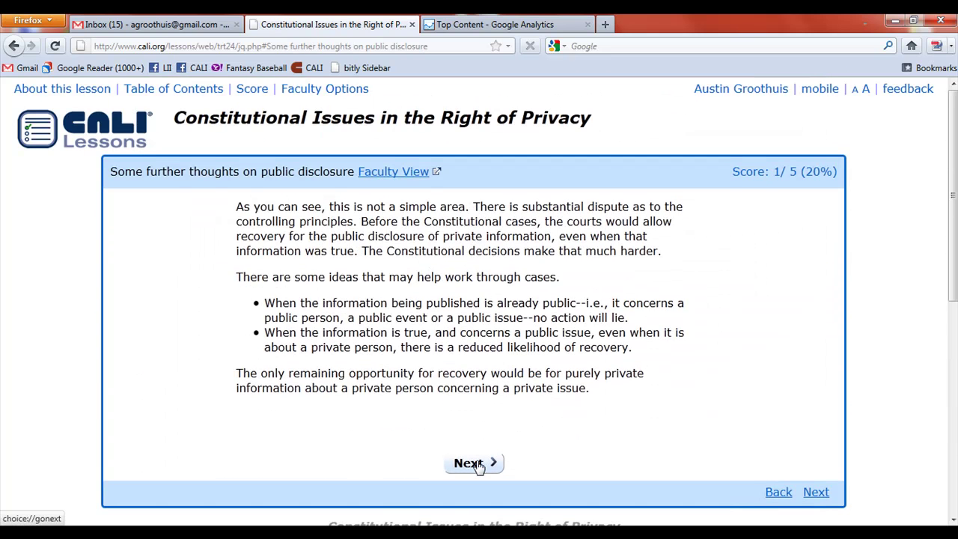
{"action": "left_click", "coordinate": [477, 465]}
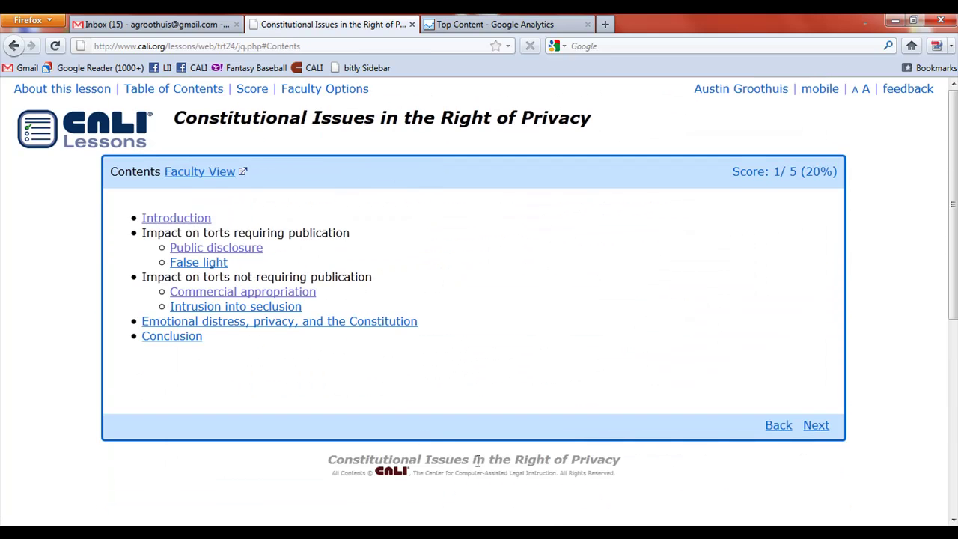
Step: Go to Intrusion into seclusion and try answers A and D on its example question
{"action": "left_click", "coordinate": [217, 308]}
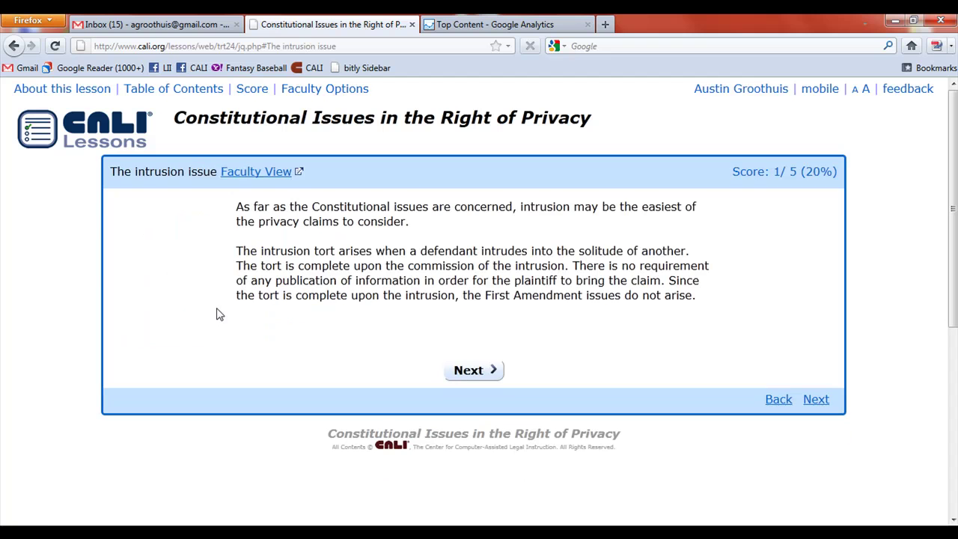
{"action": "left_click", "coordinate": [462, 378]}
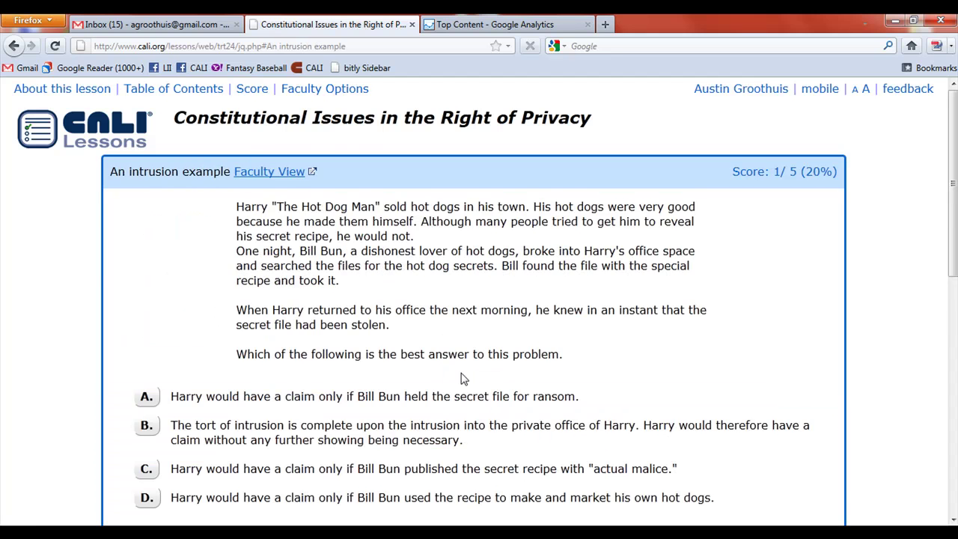
{"action": "left_click", "coordinate": [146, 321]}
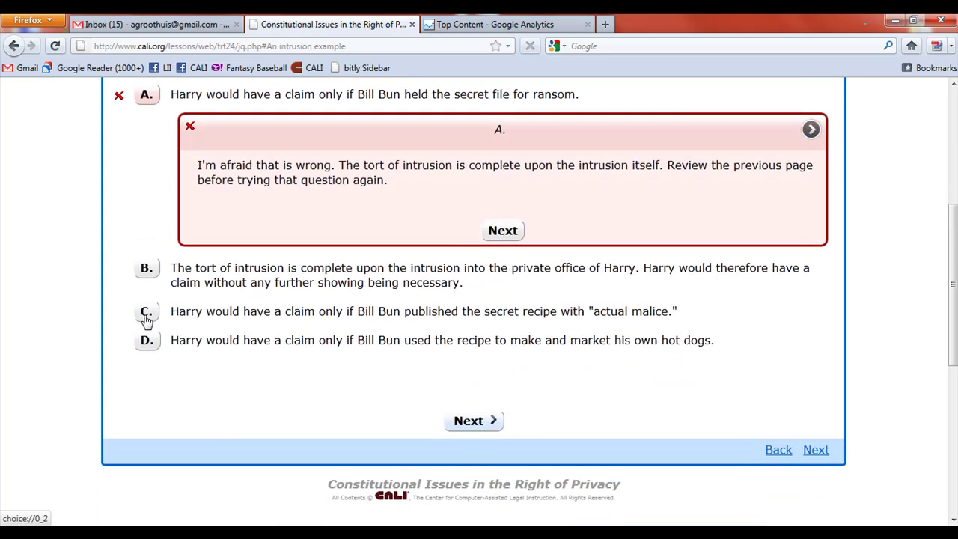
{"action": "left_click", "coordinate": [501, 232]}
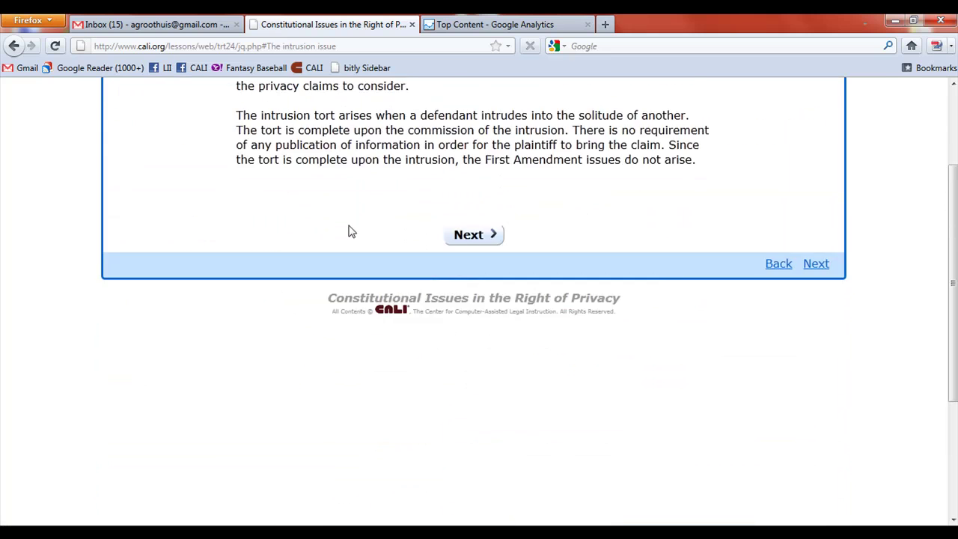
{"action": "left_click", "coordinate": [463, 374]}
{"action": "scroll", "coordinate": [419, 382], "scroll_direction": "down", "scroll_amount": 4}
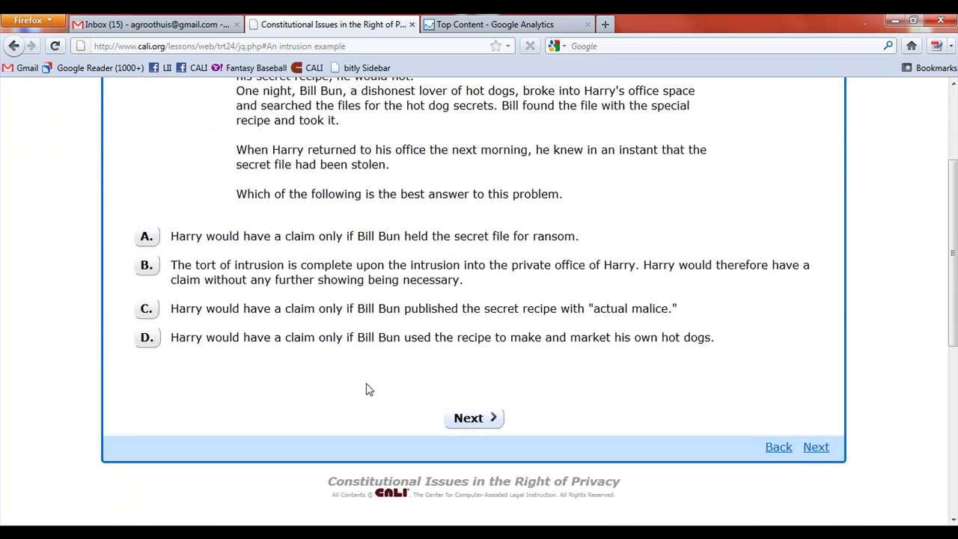
{"action": "left_click", "coordinate": [145, 338]}
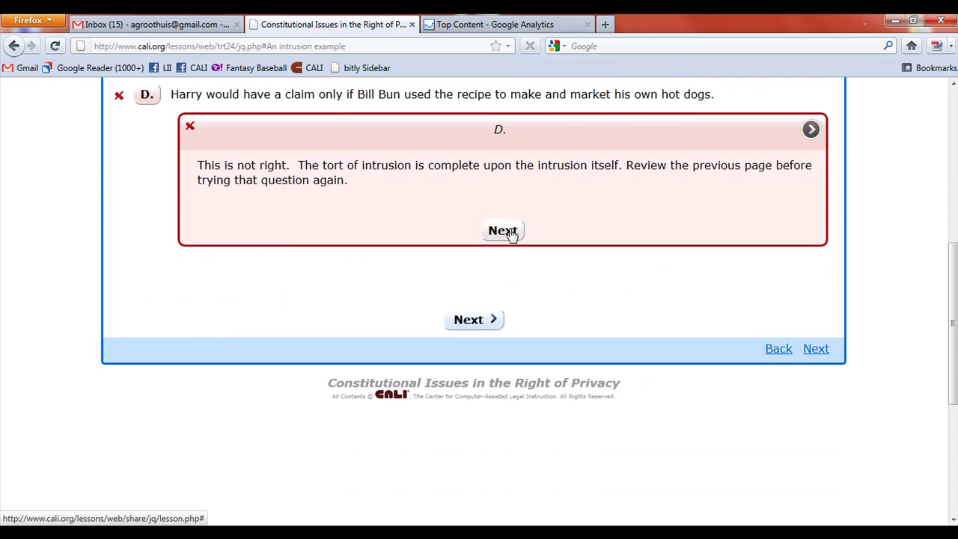
{"action": "left_click", "coordinate": [503, 232]}
{"action": "left_click", "coordinate": [473, 369]}
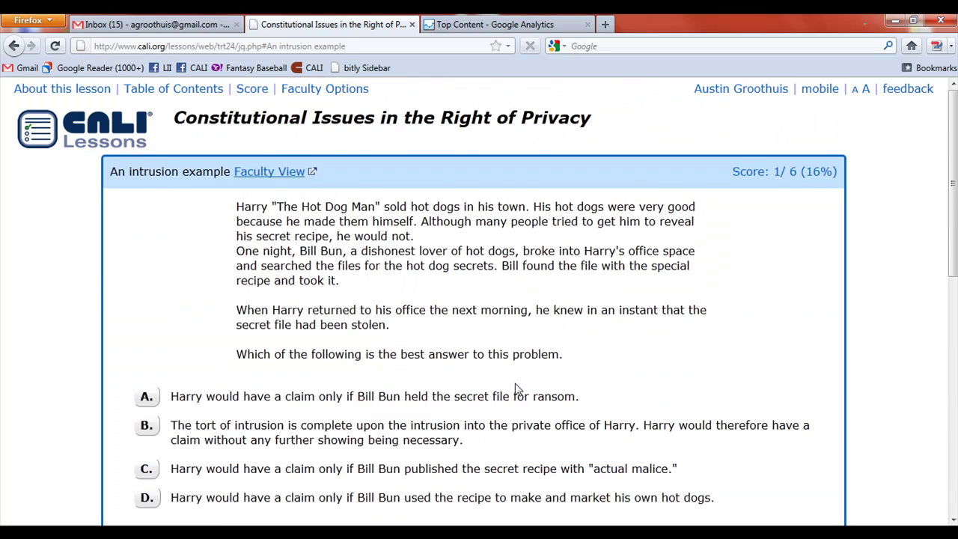
Step: Try answer C, then answer B correctly and continue past the feedback
{"action": "scroll", "coordinate": [303, 374], "scroll_direction": "down", "scroll_amount": 2}
{"action": "left_click", "coordinate": [148, 388]}
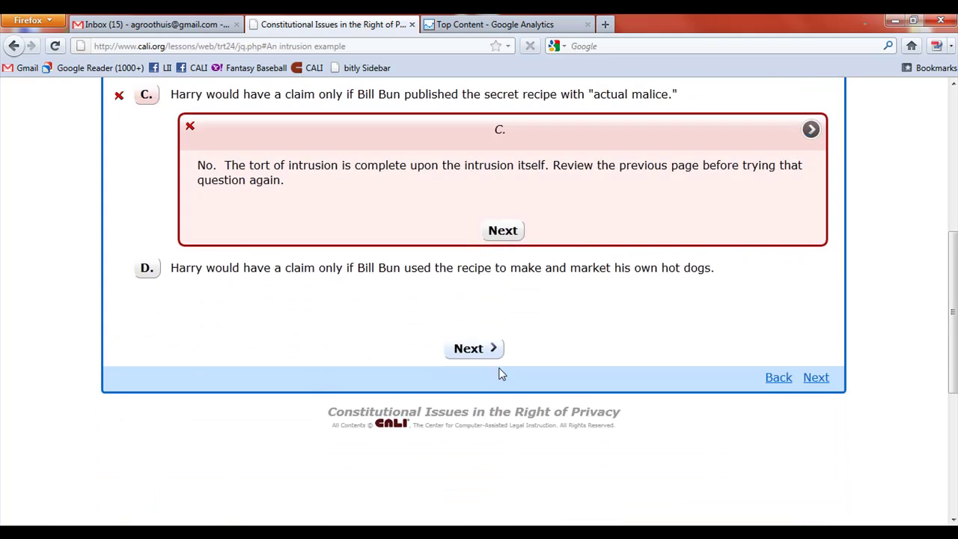
{"action": "left_click", "coordinate": [502, 230]}
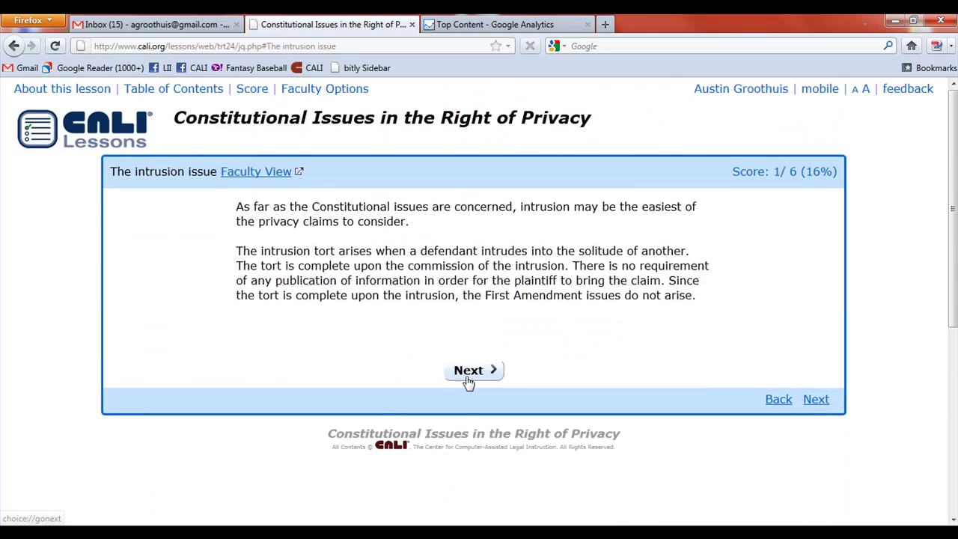
{"action": "left_click", "coordinate": [468, 368]}
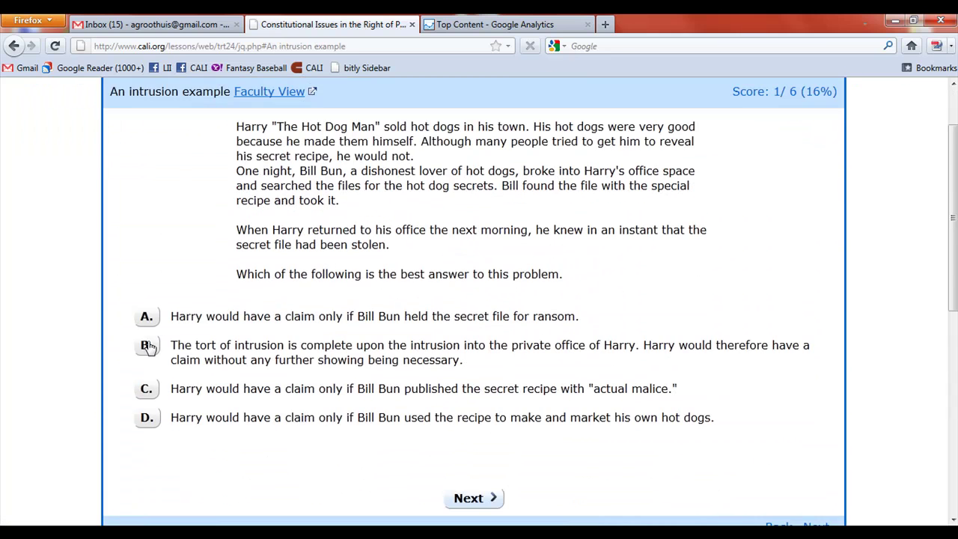
{"action": "left_click", "coordinate": [147, 344]}
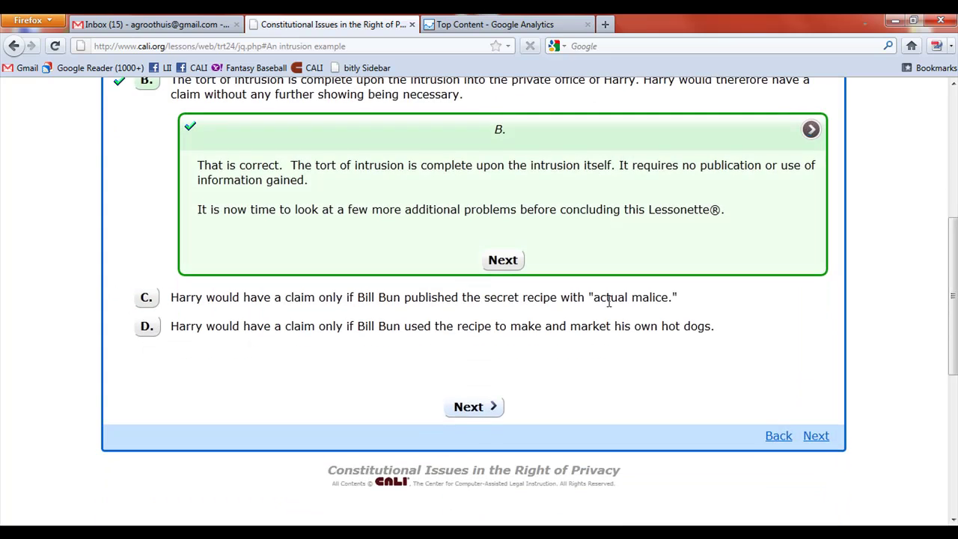
{"action": "left_click", "coordinate": [502, 261]}
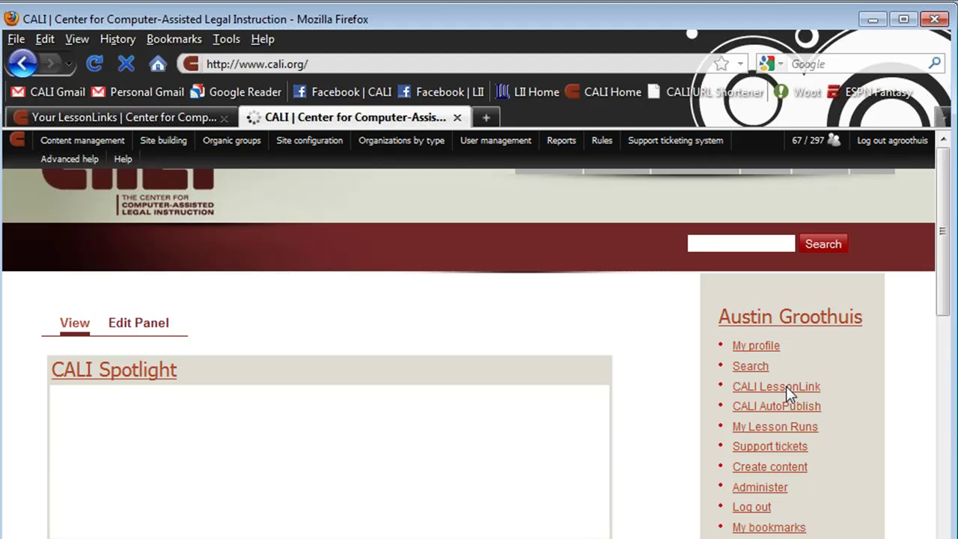
Step: List My LessonLinks for Torts | Fall 2010 and open Details for the privacy lesson
{"action": "scroll", "coordinate": [876, 348], "scroll_direction": "down", "scroll_amount": 2}
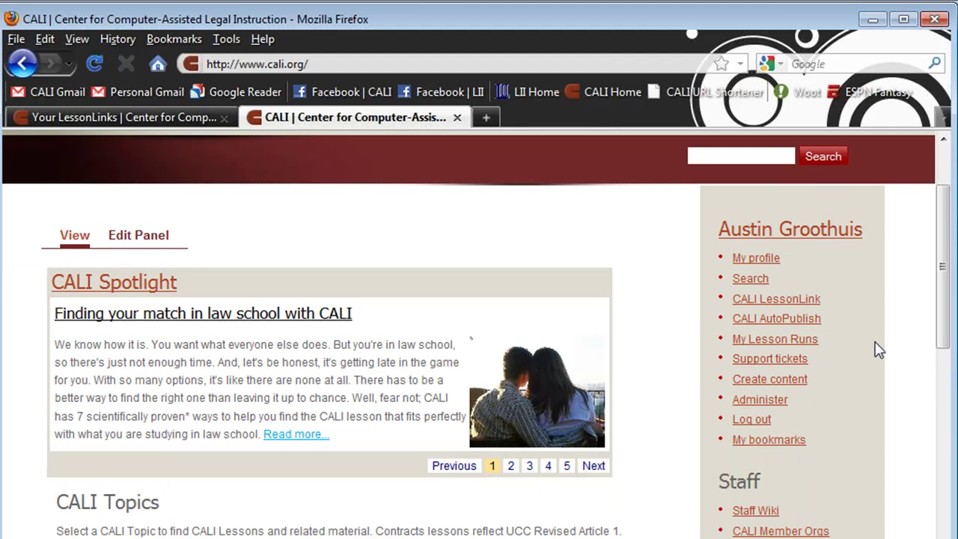
{"action": "left_click", "coordinate": [788, 301]}
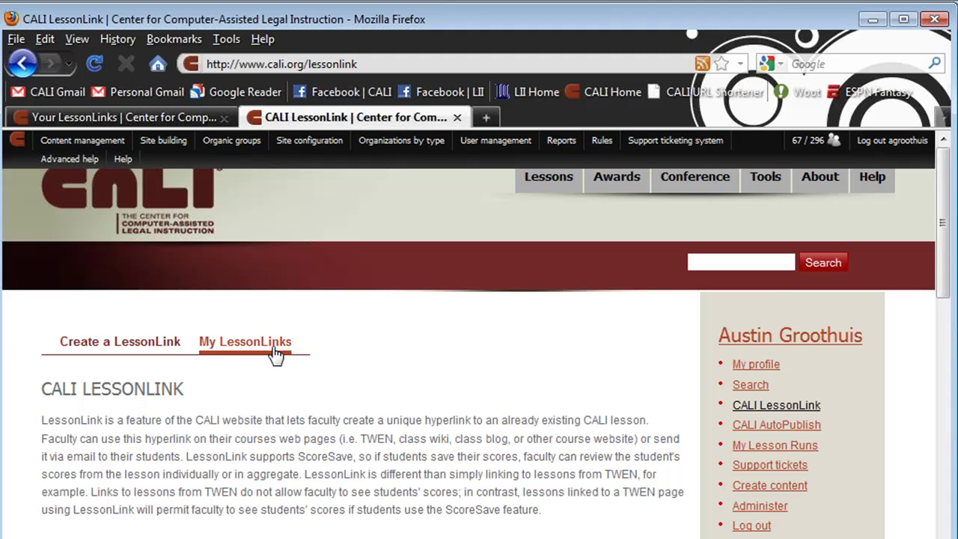
{"action": "scroll", "coordinate": [364, 316], "scroll_direction": "down", "scroll_amount": 3}
{"action": "left_click", "coordinate": [254, 237]}
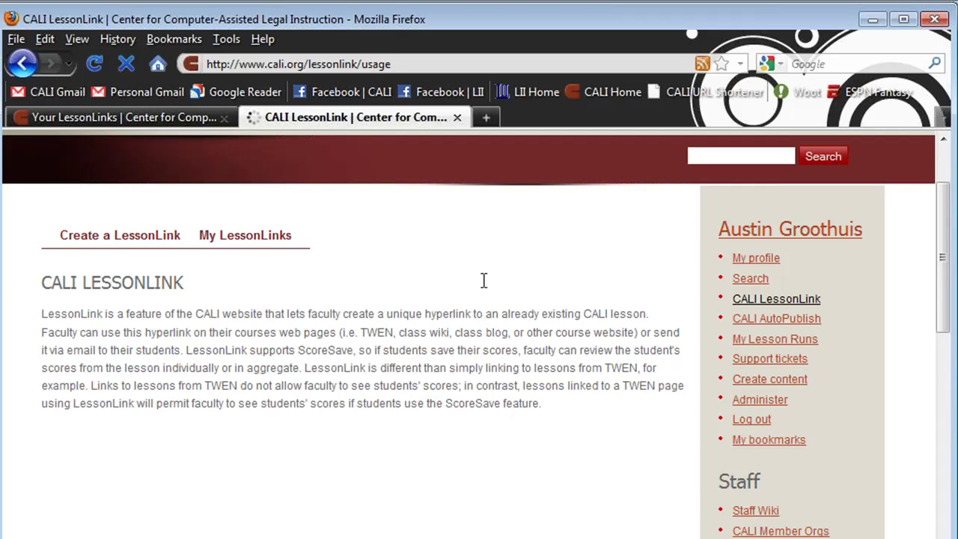
{"action": "scroll", "coordinate": [481, 314], "scroll_direction": "down", "scroll_amount": 3}
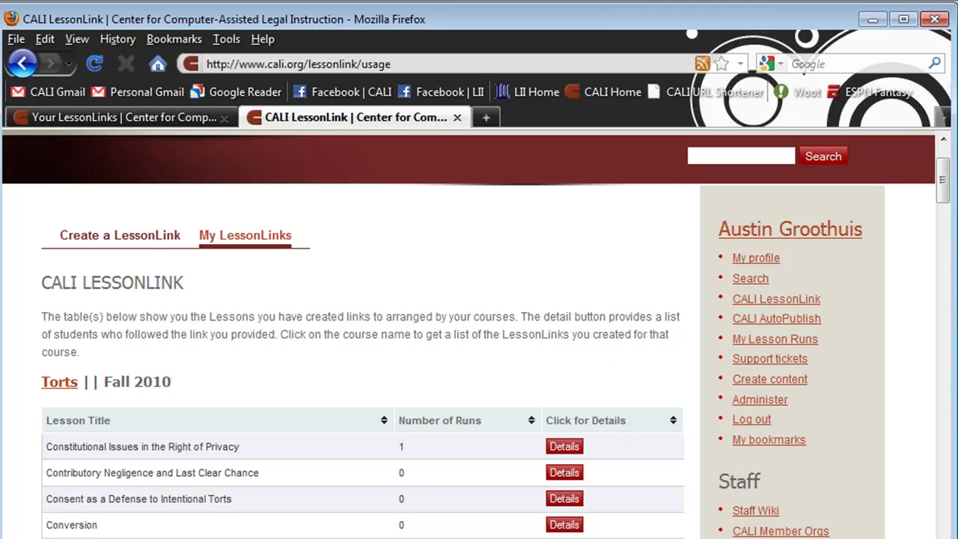
{"action": "left_click_drag", "start_coordinate": [90, 446], "coordinate": [122, 521]}
{"action": "left_click", "coordinate": [130, 526]}
{"action": "left_click", "coordinate": [574, 452]}
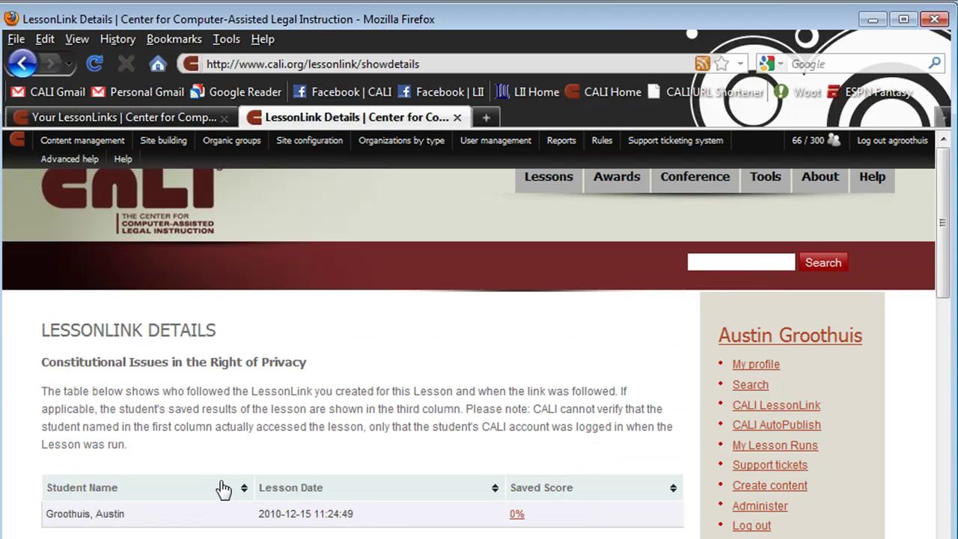
Step: Check the student's 2010-12-15 run, view its 0% score report (0 of 2 correct), then close it
{"action": "left_click_drag", "start_coordinate": [126, 515], "coordinate": [13, 519]}
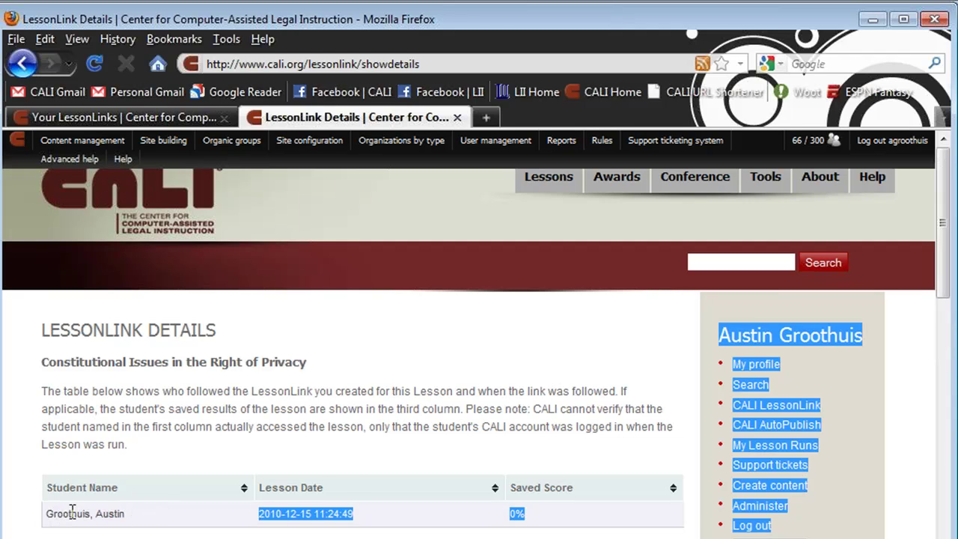
{"action": "double_click", "coordinate": [72, 511]}
{"action": "left_click", "coordinate": [132, 513]}
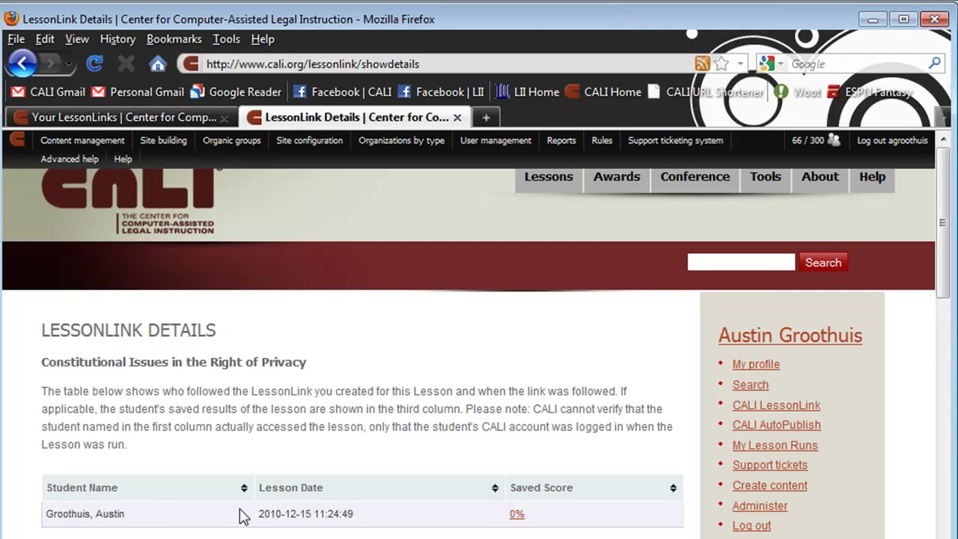
{"action": "left_click_drag", "start_coordinate": [258, 513], "coordinate": [309, 516]}
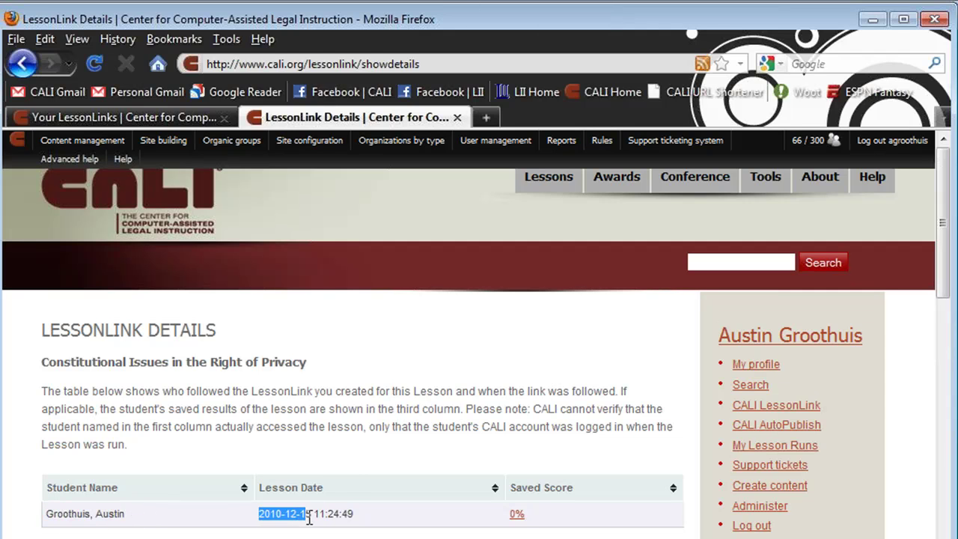
{"action": "left_click", "coordinate": [515, 515]}
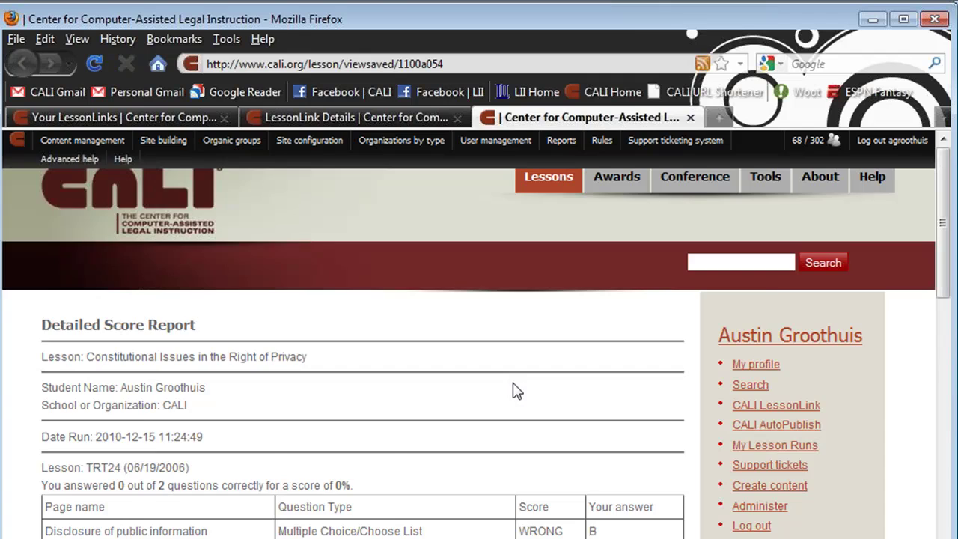
{"action": "scroll", "coordinate": [514, 391], "scroll_direction": "down", "scroll_amount": 3}
{"action": "left_click_drag", "start_coordinate": [627, 428], "coordinate": [563, 425]}
{"action": "left_click", "coordinate": [690, 117]}
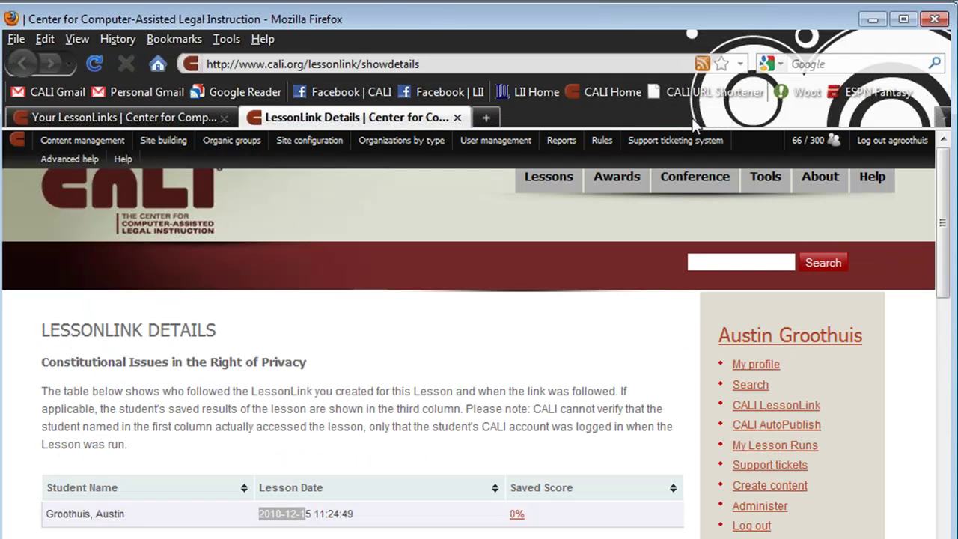